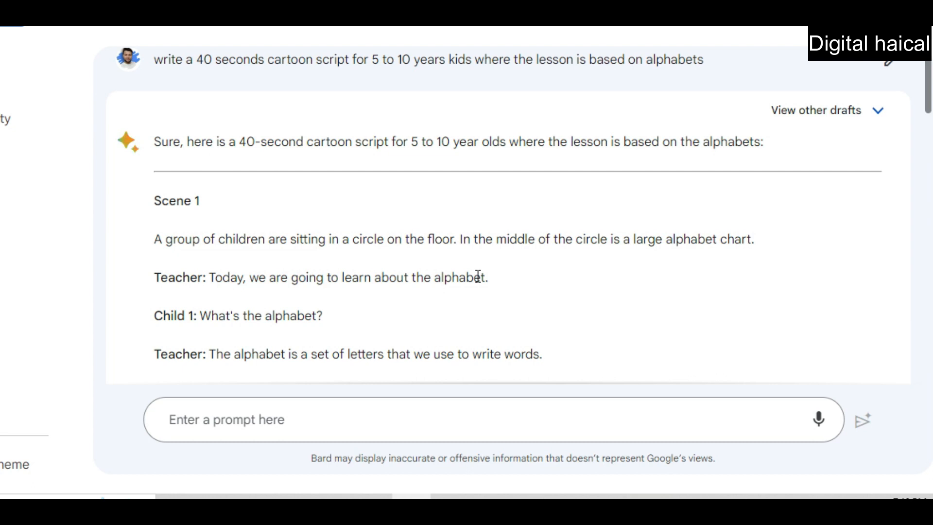
Examine the kids' alphabet cartoon scripts generated by Bard and ChatGPT, including Bard's Scene 1 dialogue.
scroll(504, 302, "down", 10)
scroll(504, 302, "up", 3)
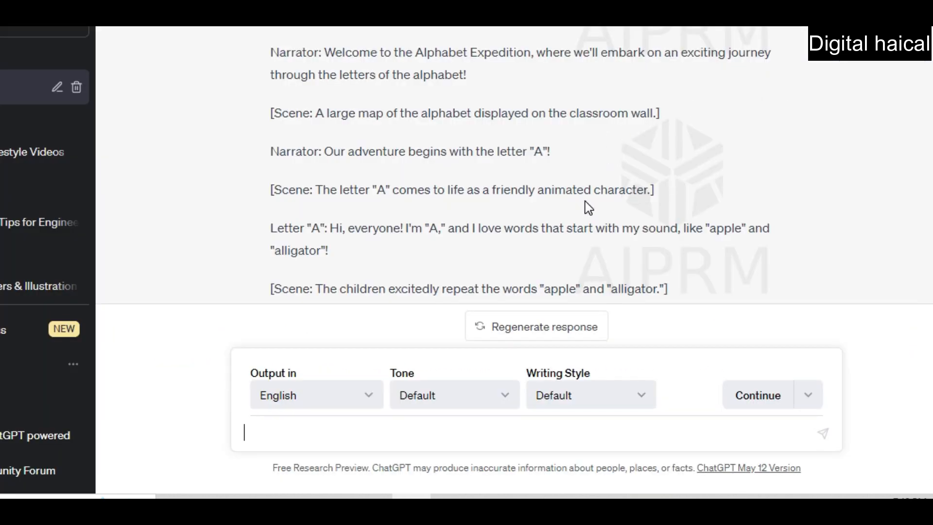
scroll(586, 202, "up", 6)
scroll(587, 203, "down", 6)
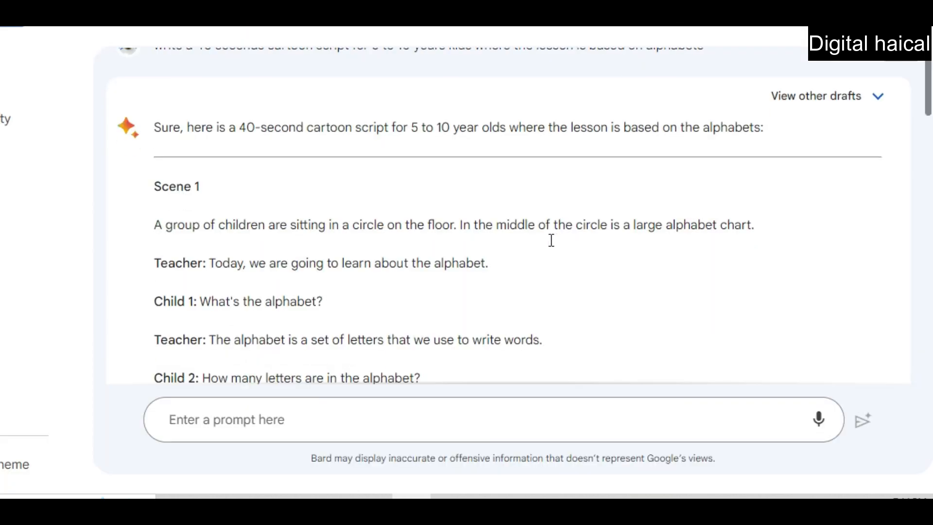
scroll(552, 240, "down", 3)
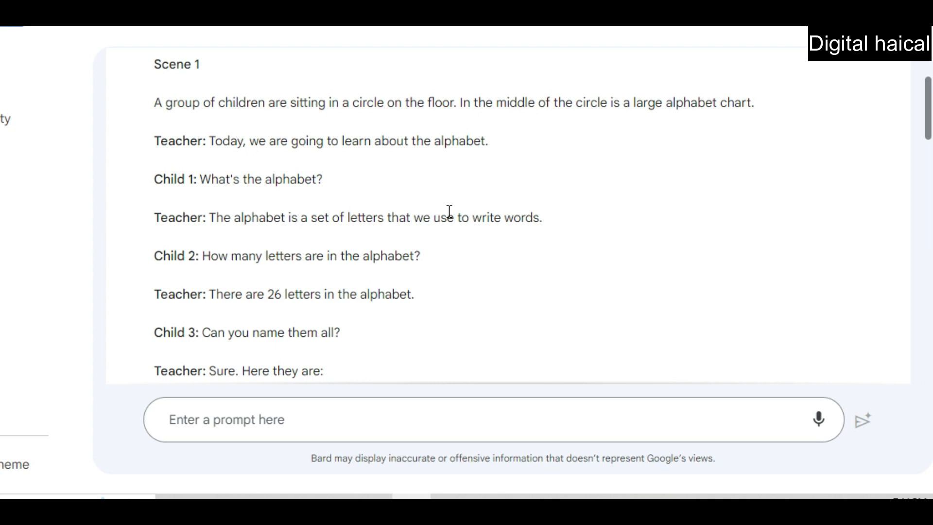
scroll(449, 212, "down", 1)
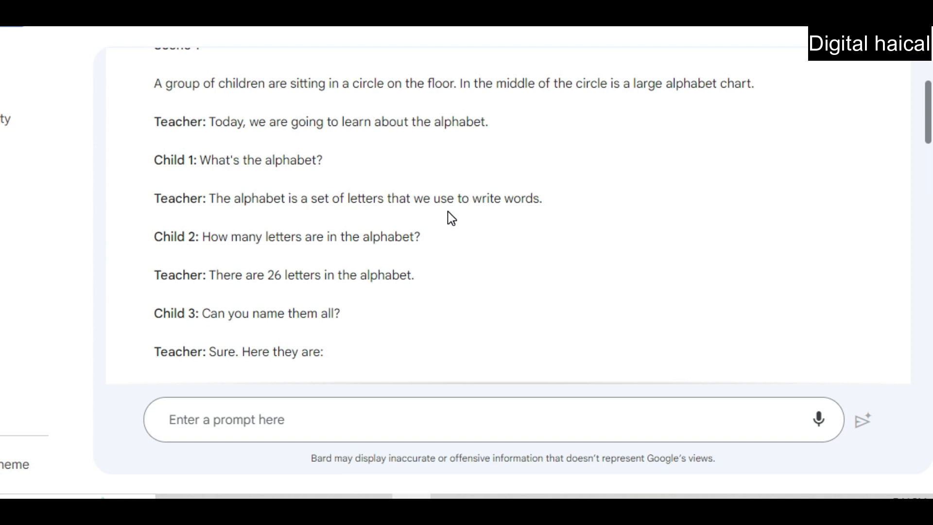
scroll(451, 218, "down", 2)
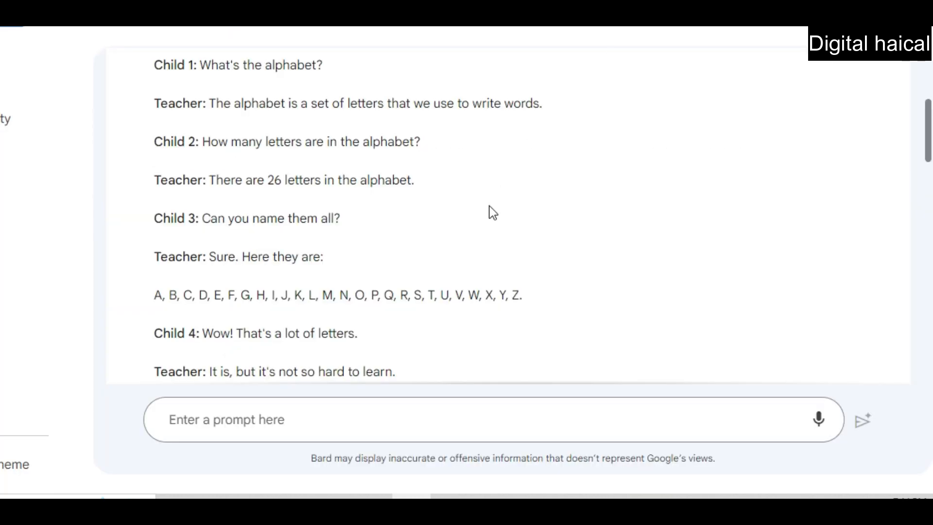
scroll(487, 218, "up", 4)
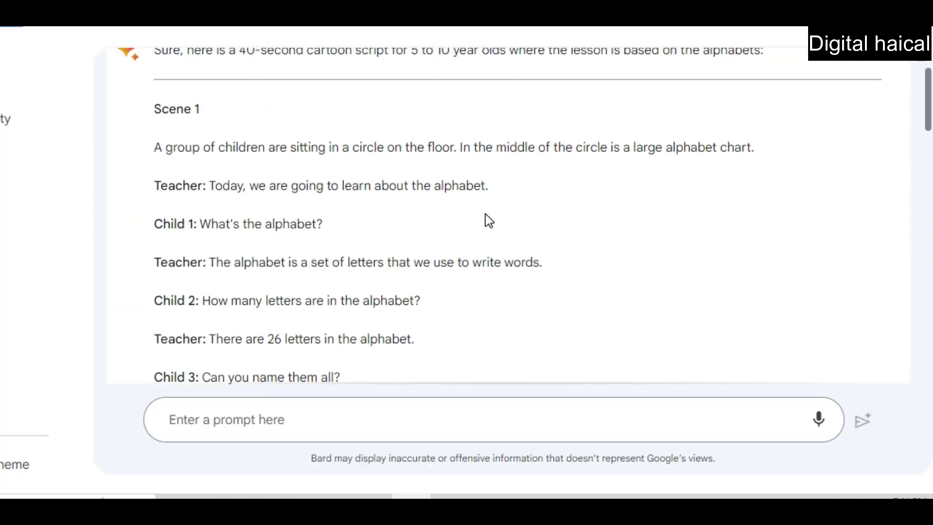
scroll(487, 219, "up", 1)
scroll(390, 267, "down", 1)
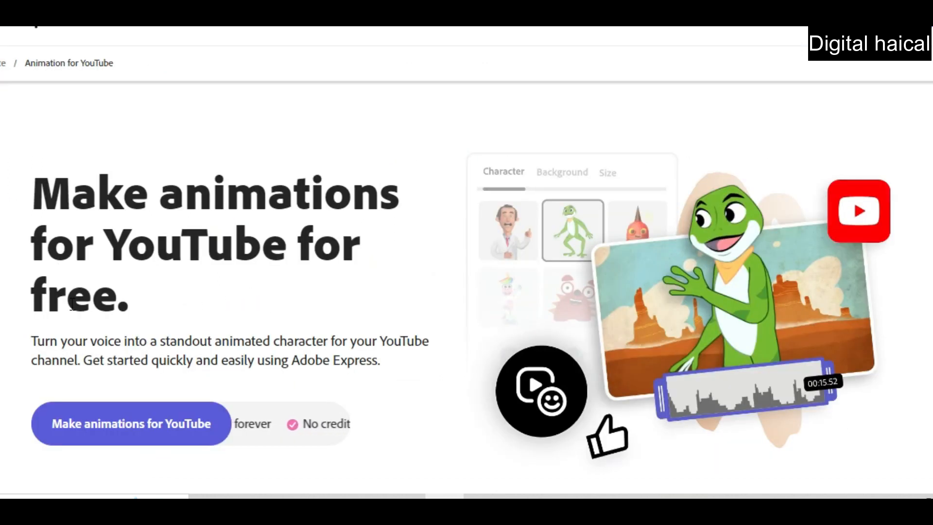
Start making animations for YouTube in Adobe Express and log in with the Google account.
triple_click(124, 288)
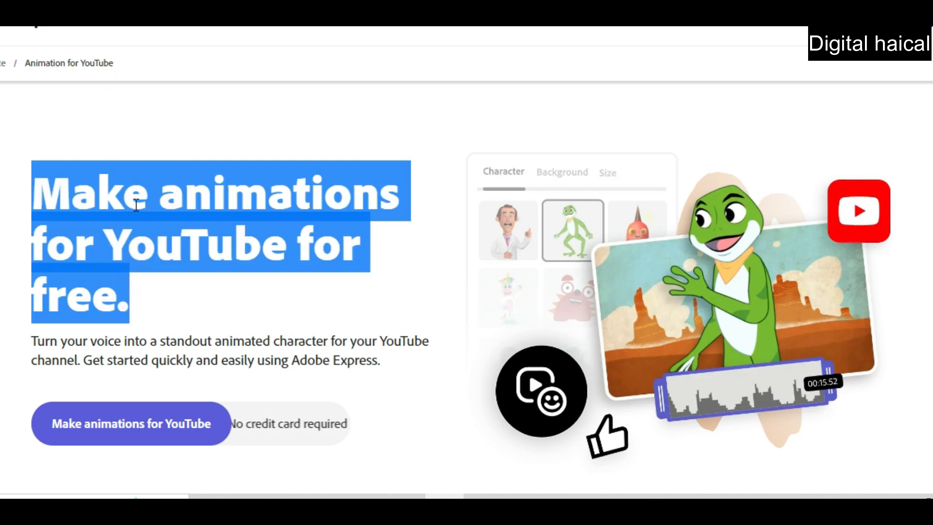
left_click(159, 436)
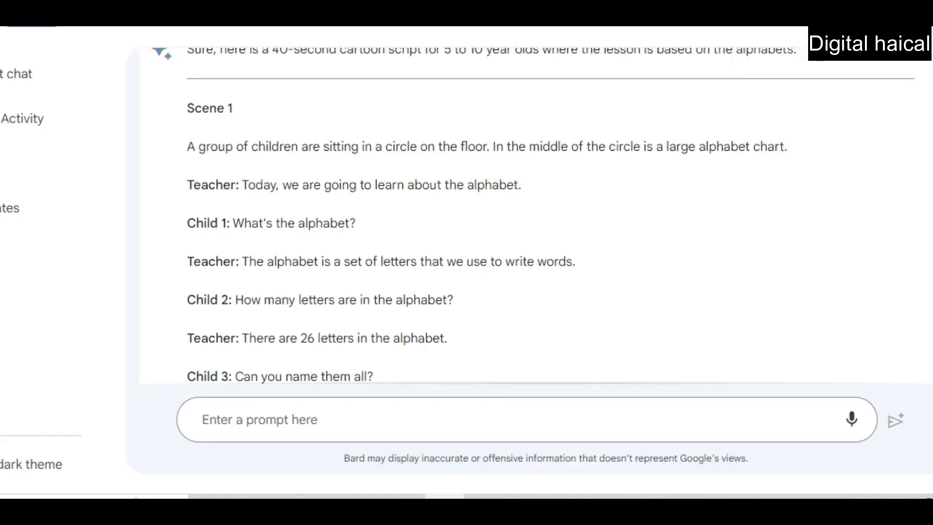
double_click(210, 187)
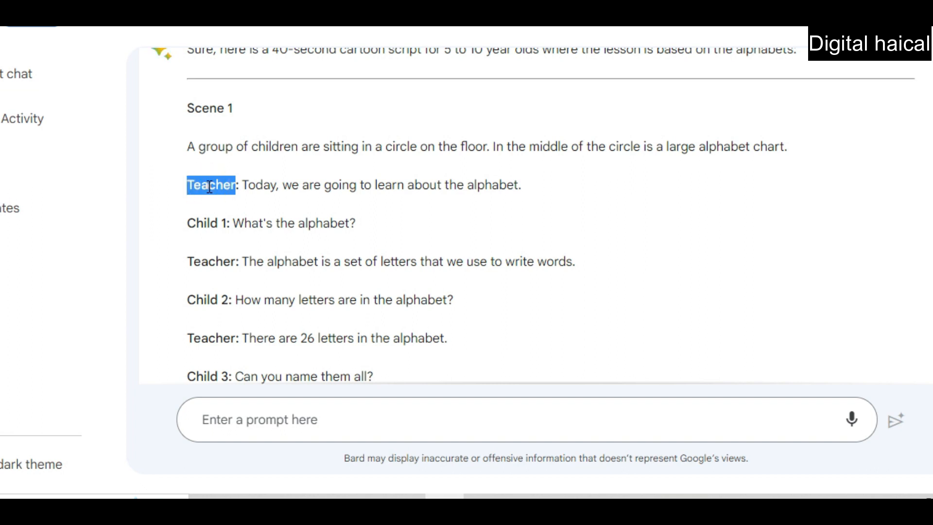
double_click(202, 225)
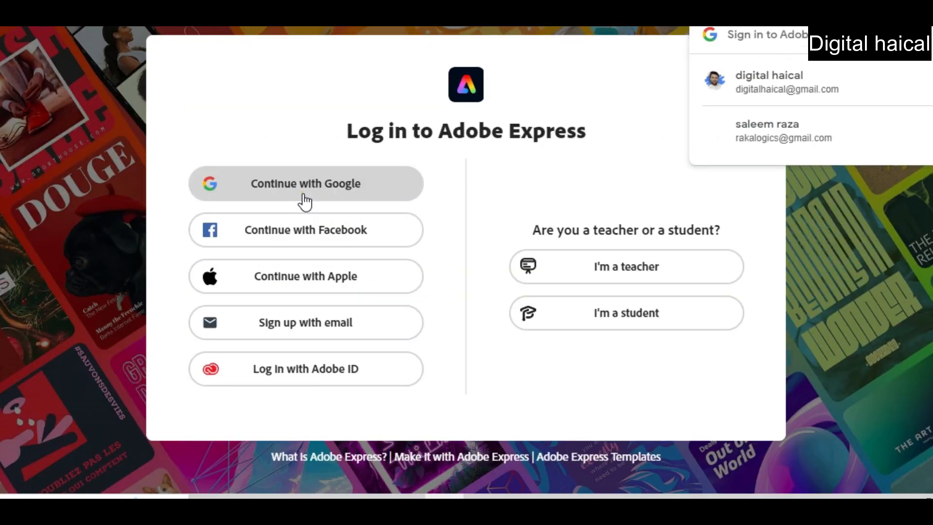
left_click(302, 194)
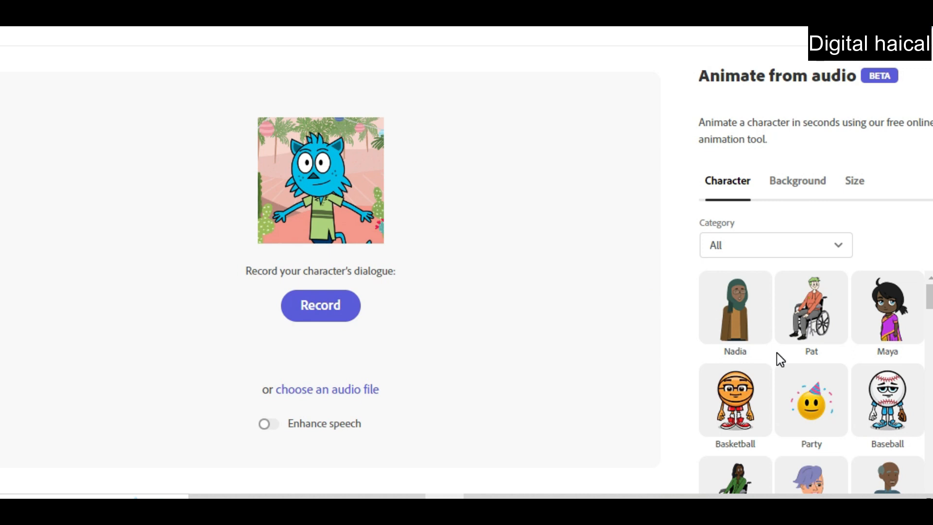
Browse the available animated characters and choose Rin for the animation.
scroll(799, 434, "down", 5)
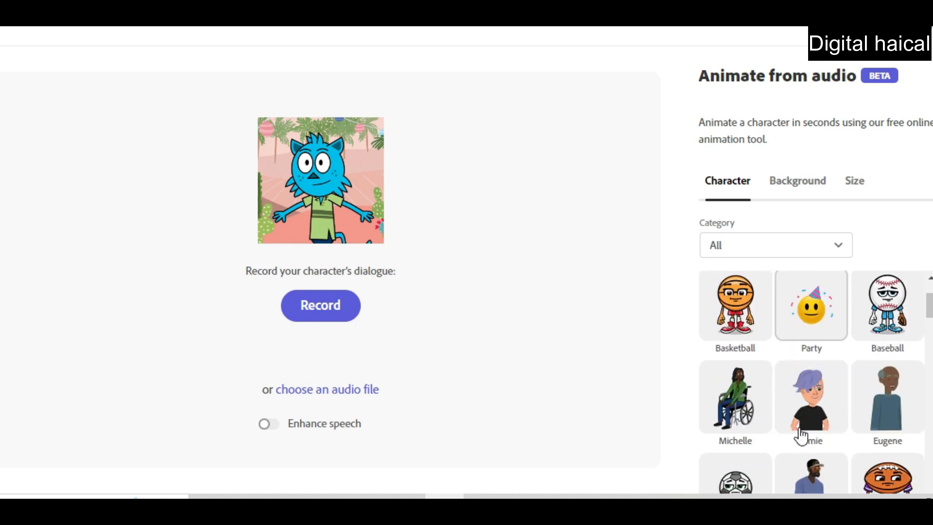
scroll(800, 434, "down", 8)
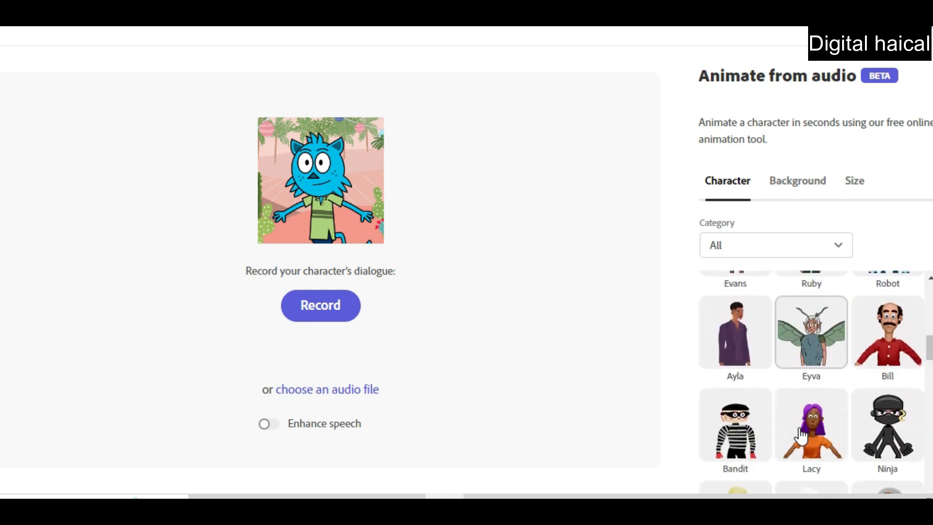
scroll(800, 433, "down", 10)
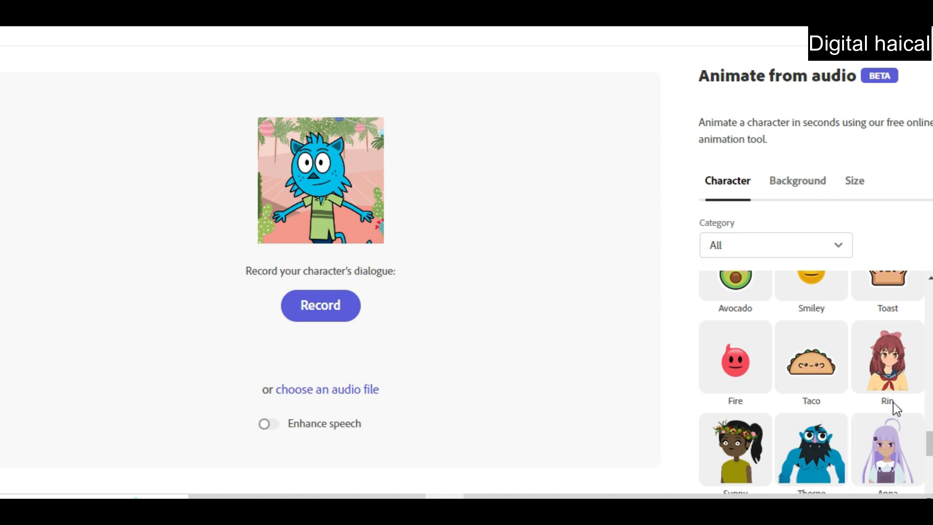
left_click(890, 366)
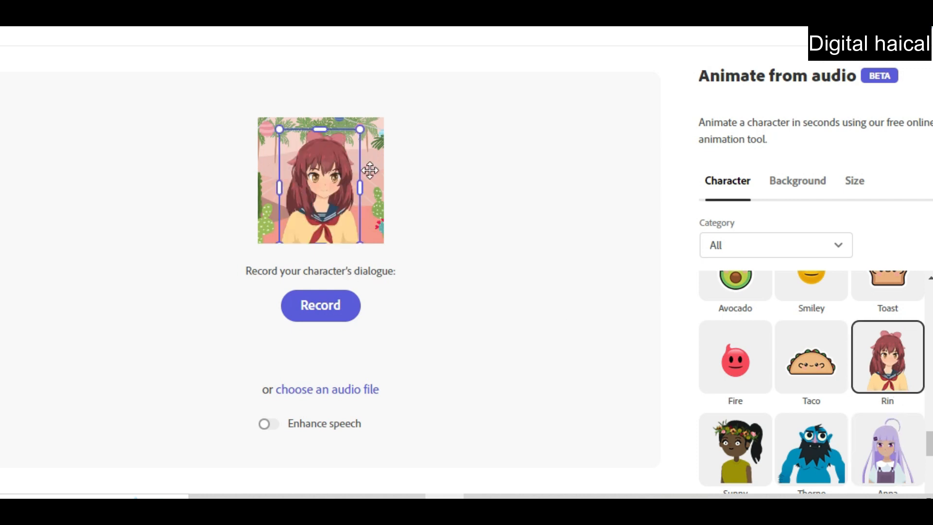
Set the Indoors scene as the background behind the character.
left_click(794, 182)
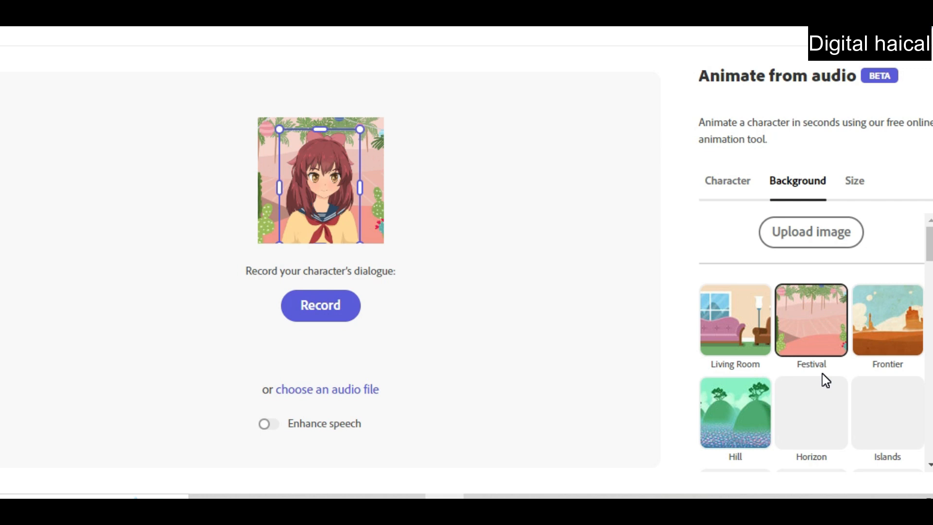
scroll(835, 392, "down", 1)
scroll(827, 350, "down", 5)
left_click(808, 316)
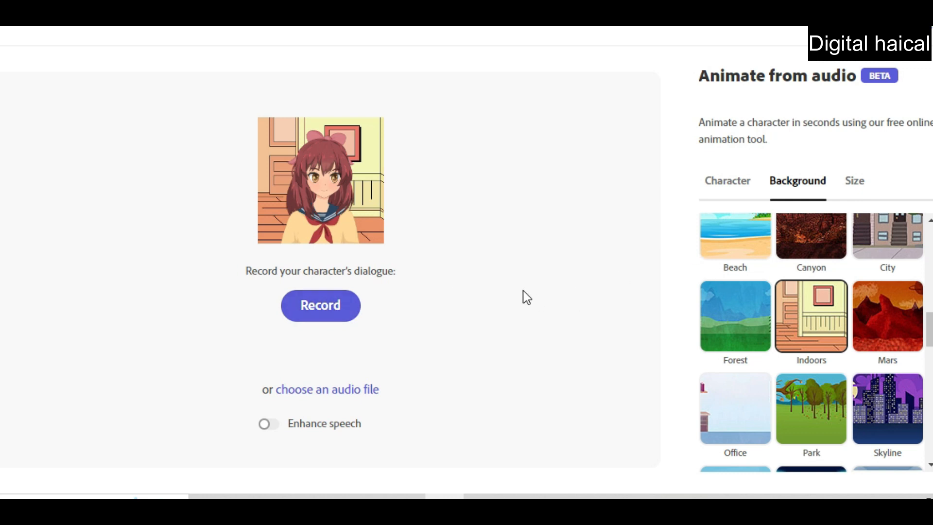
Set the animation's output size platform to TikTok.
left_click(854, 184)
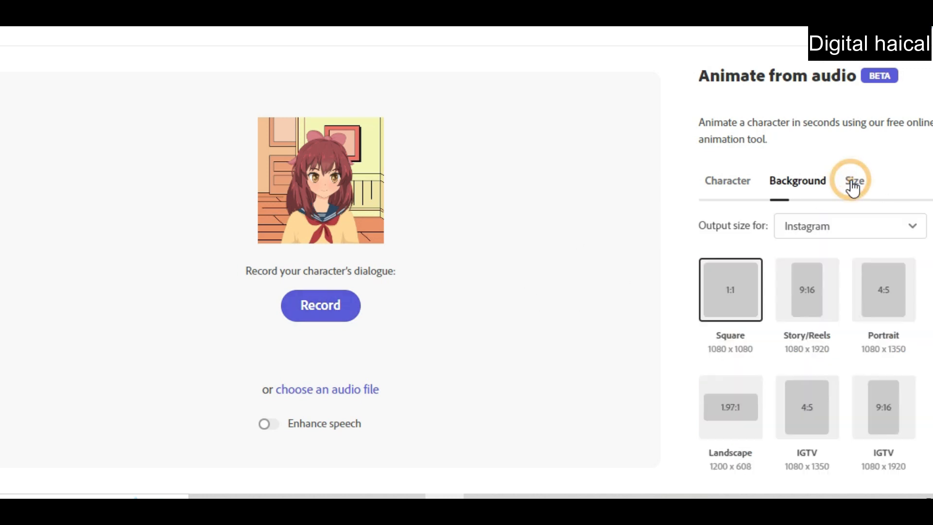
left_click(836, 232)
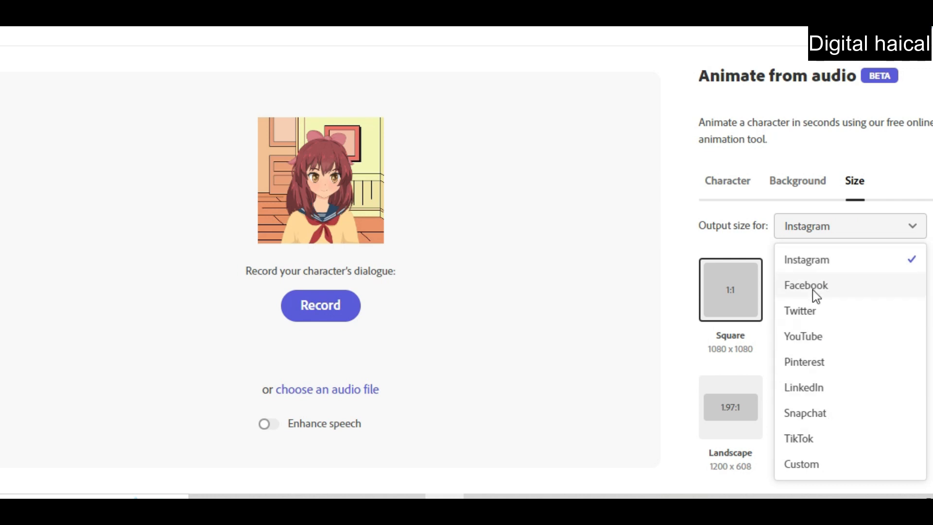
left_click(821, 440)
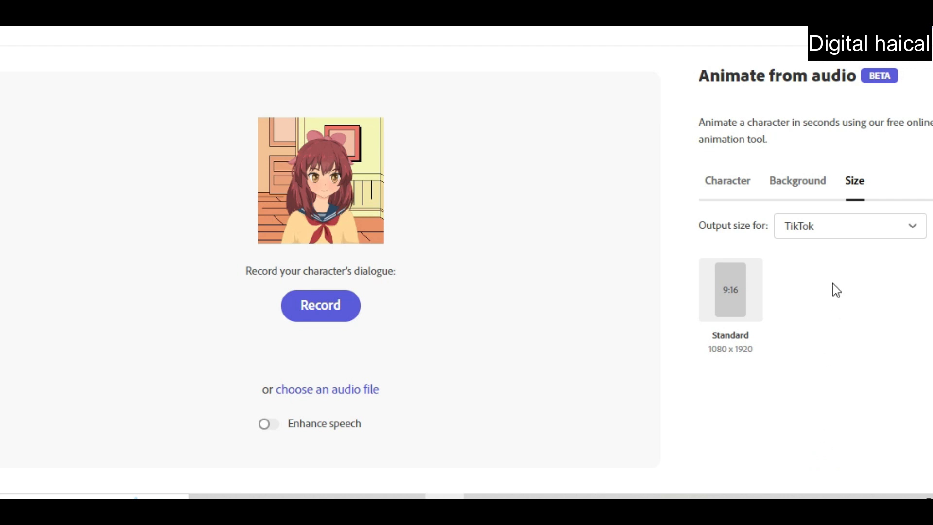
left_click(320, 305)
scroll(427, 391, "down", 2)
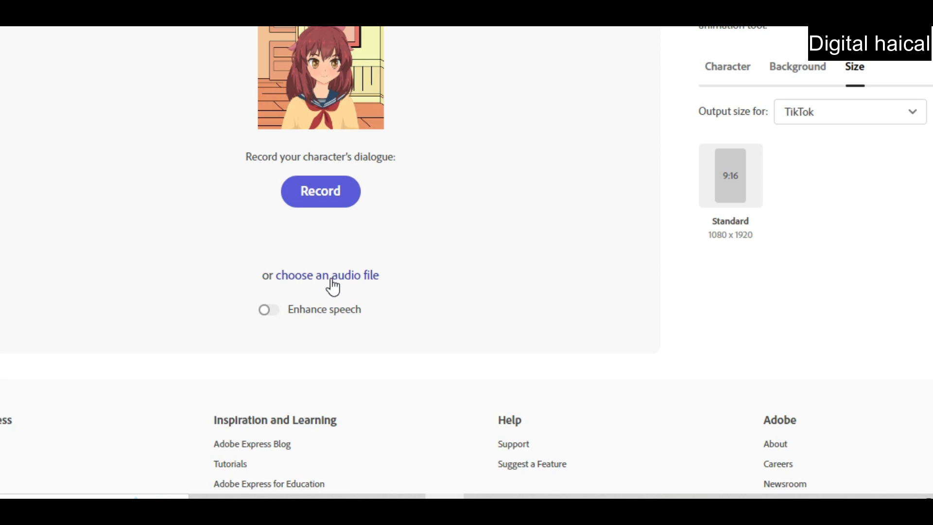
scroll(345, 299, "up", 2)
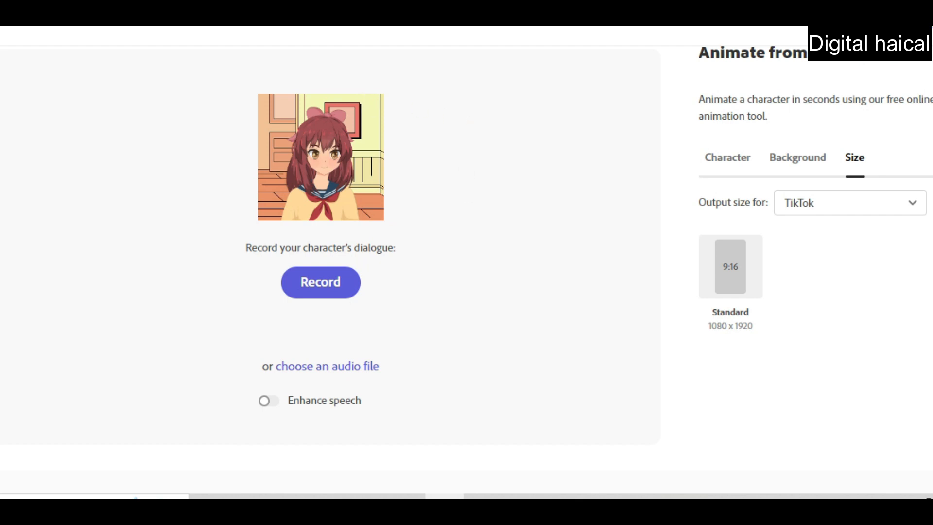
Find and launch the Descript desktop app, and highlight the teacher's first line in the Bard script.
key("super")
left_click(50, 497)
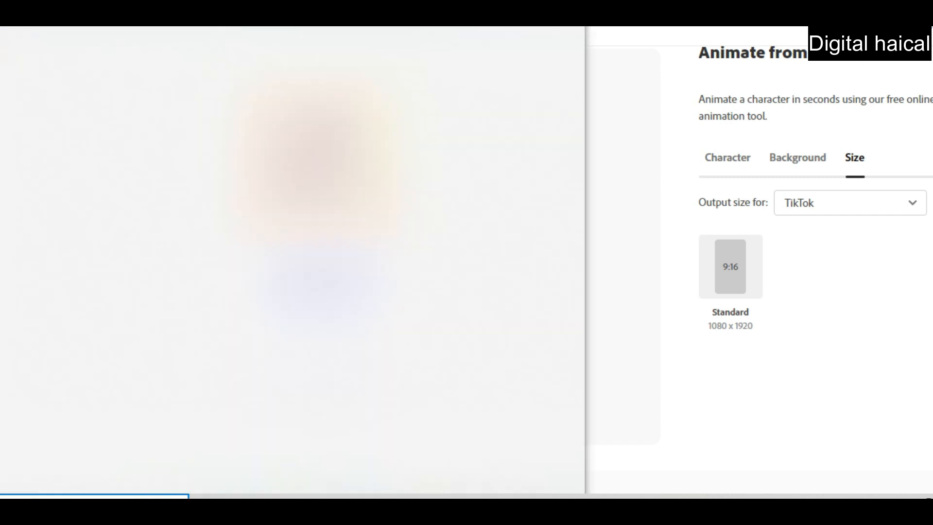
type("desc")
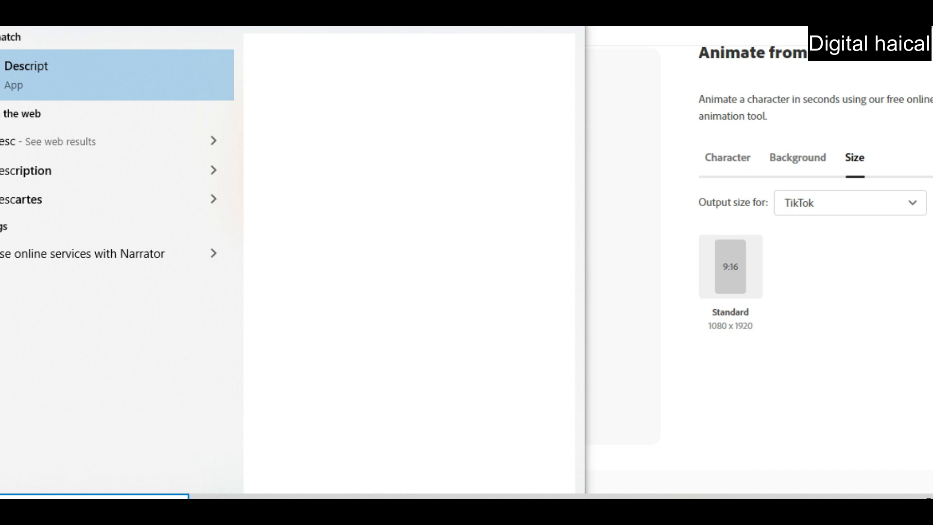
left_click(85, 80)
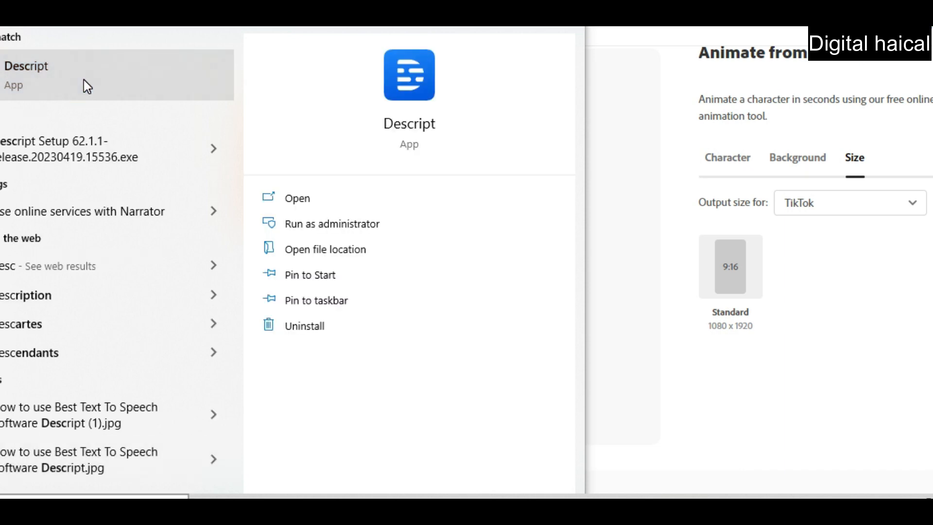
left_click(84, 79)
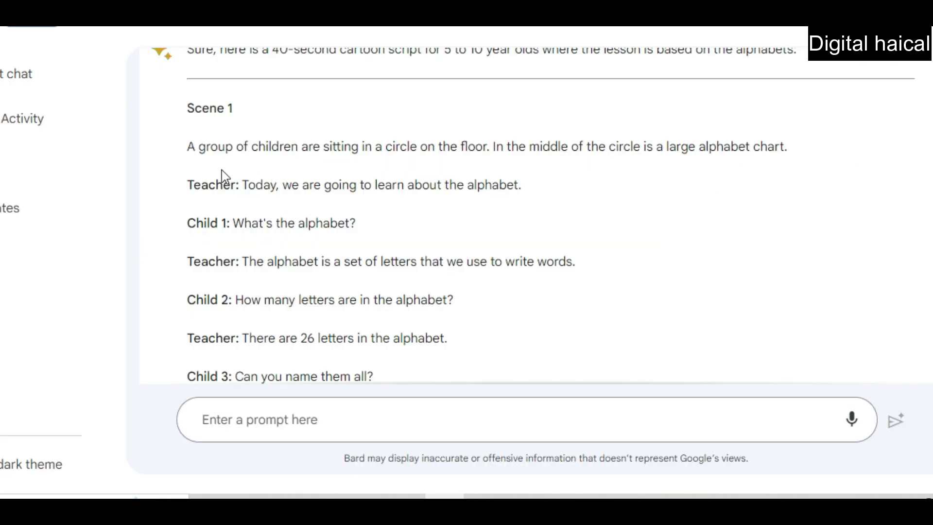
left_click_drag(271, 185, 514, 179)
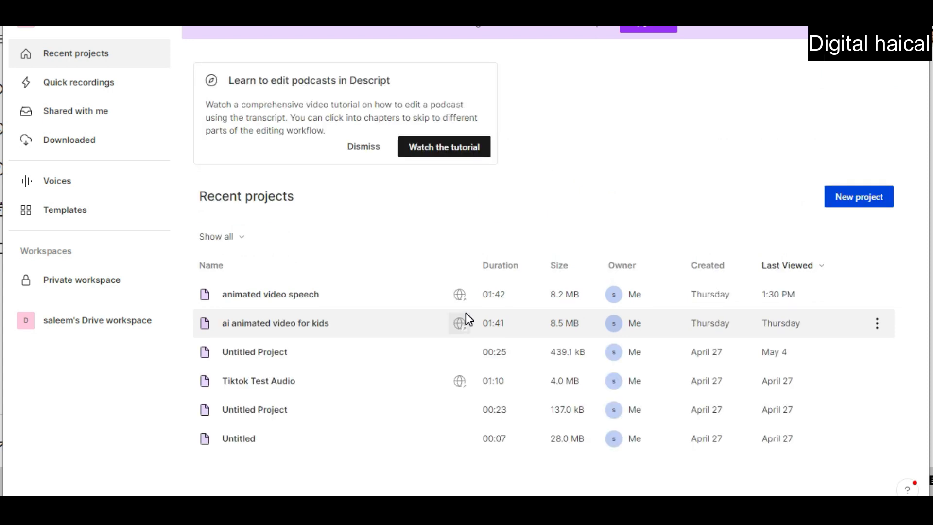
Dismiss the podcast tutorial, then create a new project with an empty composition titled "cartoon animated video today".
left_click(363, 148)
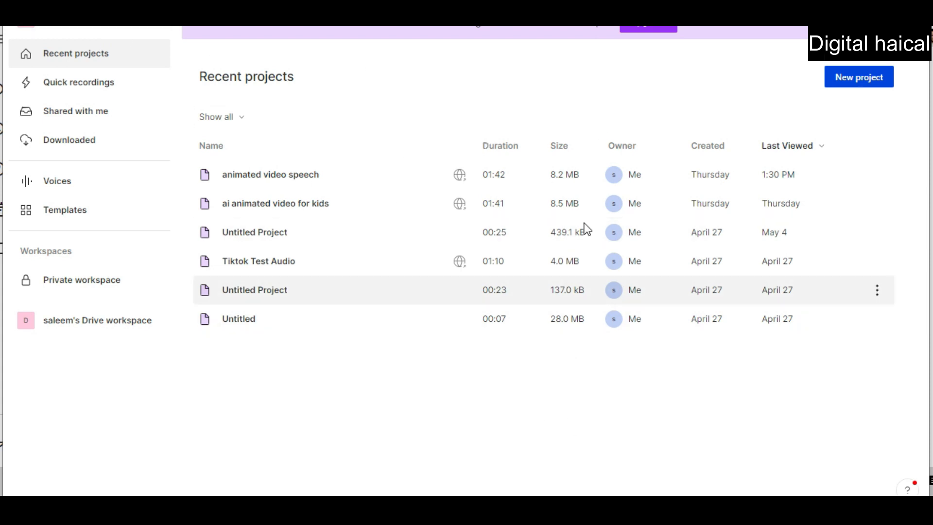
left_click(854, 82)
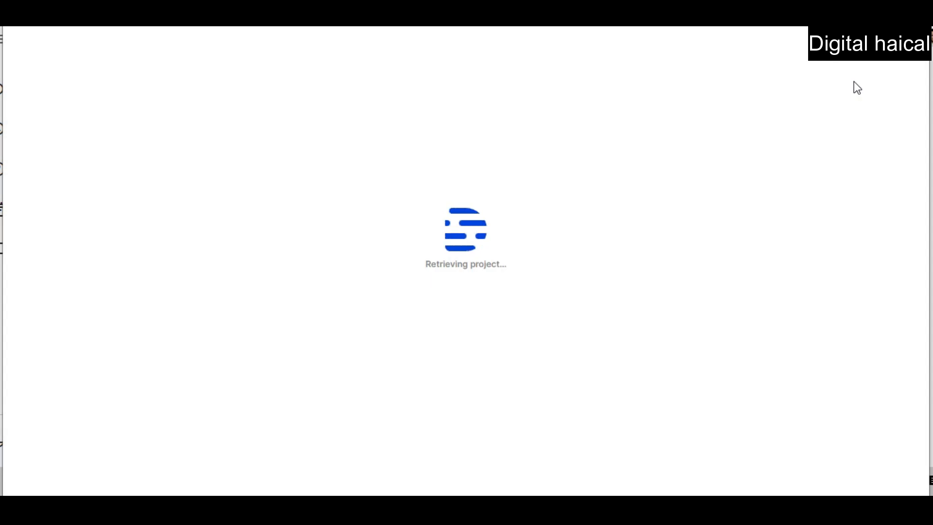
left_click(208, 93)
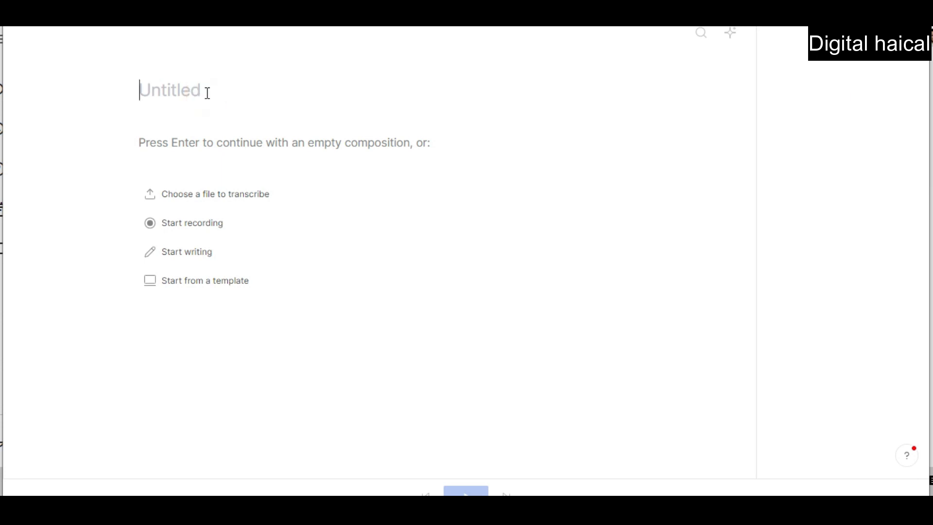
type("cartoon video")
key("BackSpace")
key("BackSpace")
key("BackSpace")
key("BackSpace")
key("BackSpace")
type("animated")
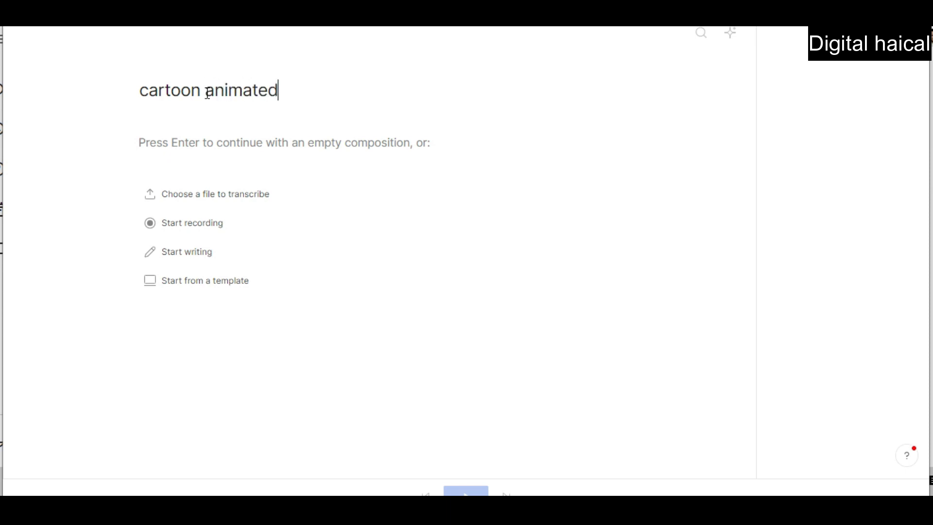
type(" video today")
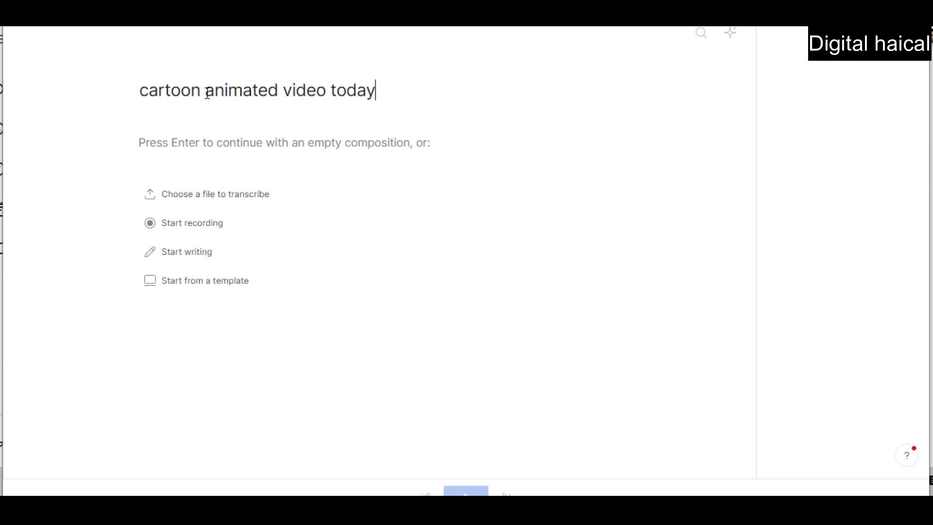
left_click(359, 148)
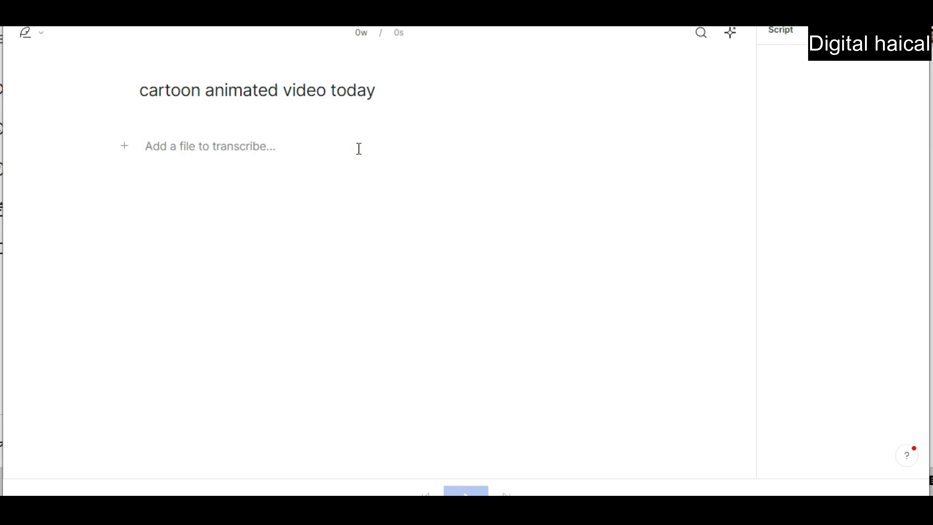
left_click(288, 152)
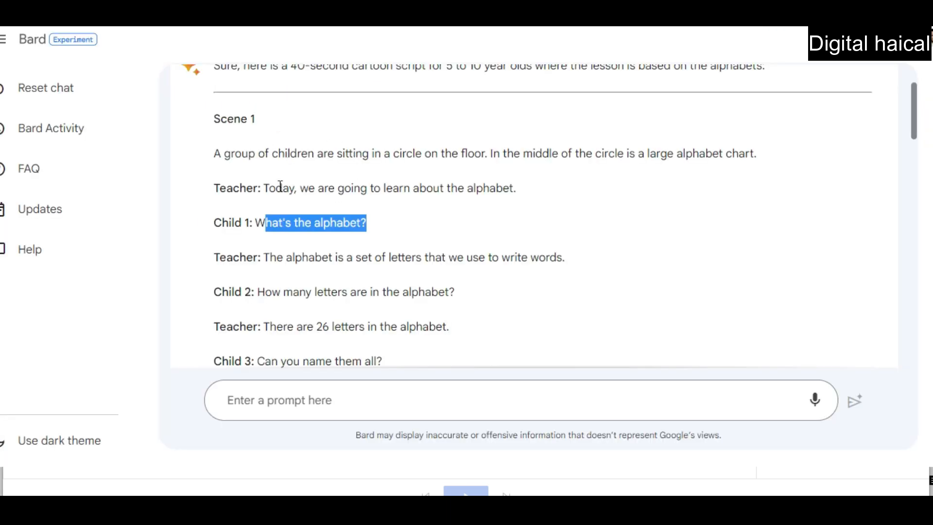
Copy the teacher's first line from the Bard script into the Descript composition: "Today, we are going to learn about the alphabet.".
right_click(279, 187)
left_click(205, 144)
left_click_drag(214, 182, 446, 221)
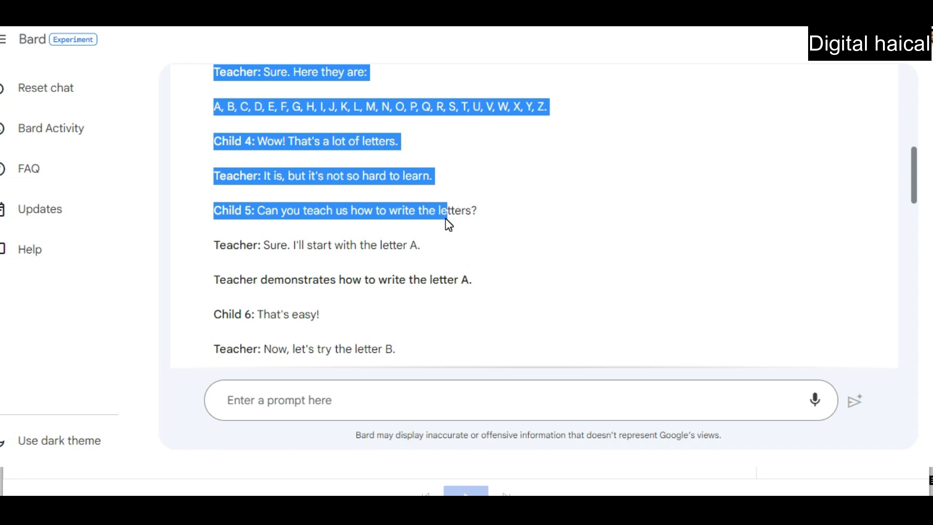
scroll(448, 223, "up", 8)
left_click(358, 245)
scroll(266, 255, "down", 2)
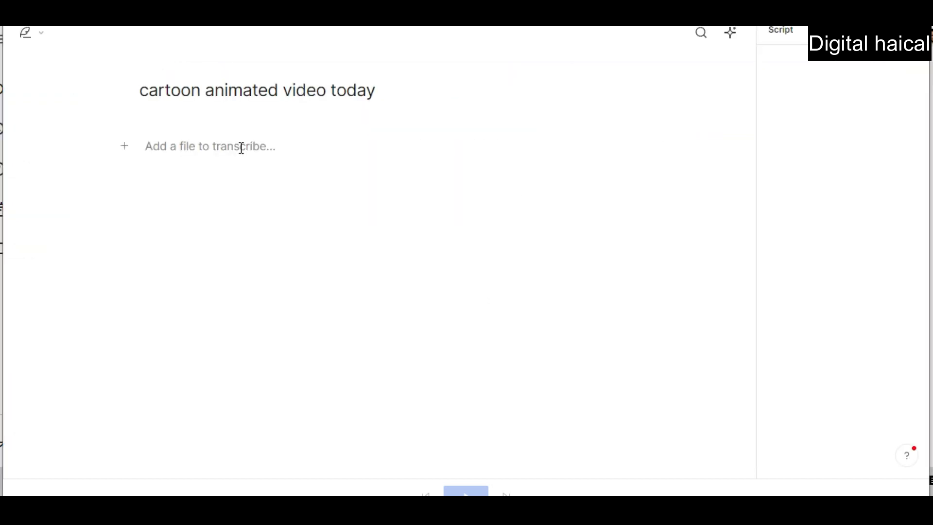
left_click(241, 147)
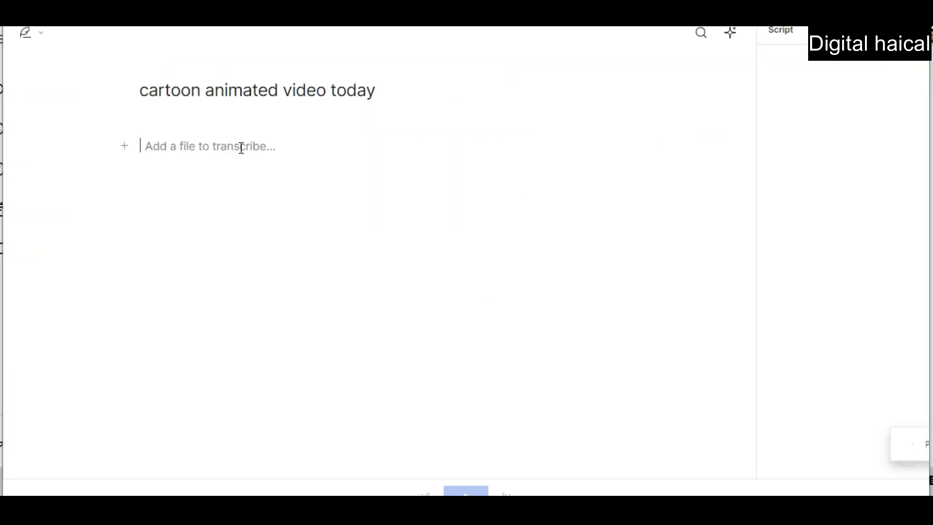
type("Today, we are going to learn about the alphabet.")
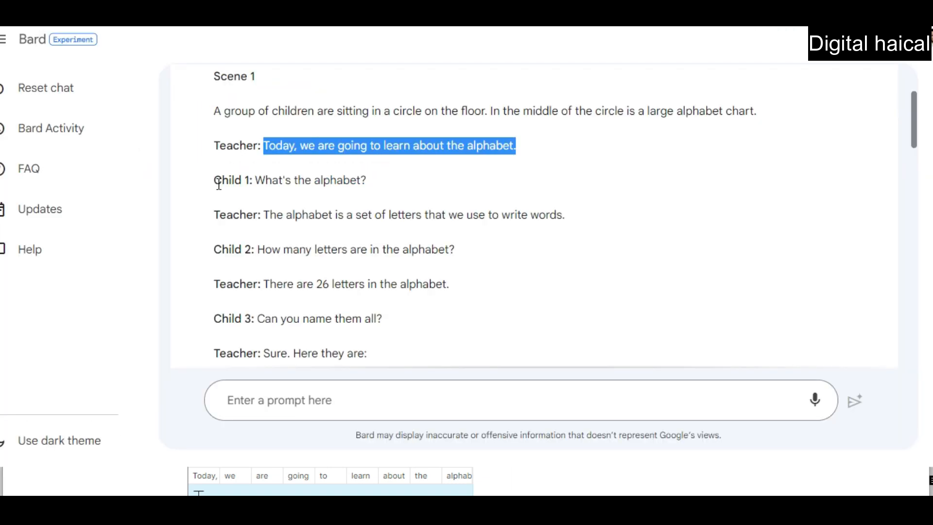
Add the script lines "What's the alphabet?" and "The alphabet is a set of letters that we use to write words." as new paragraphs.
left_click_drag(254, 180, 399, 179)
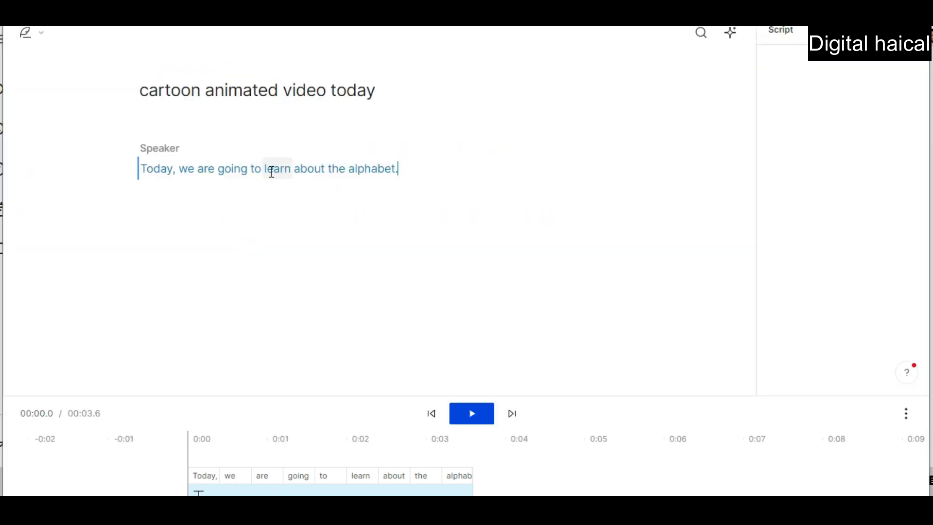
key("Return")
key("ctrl+v")
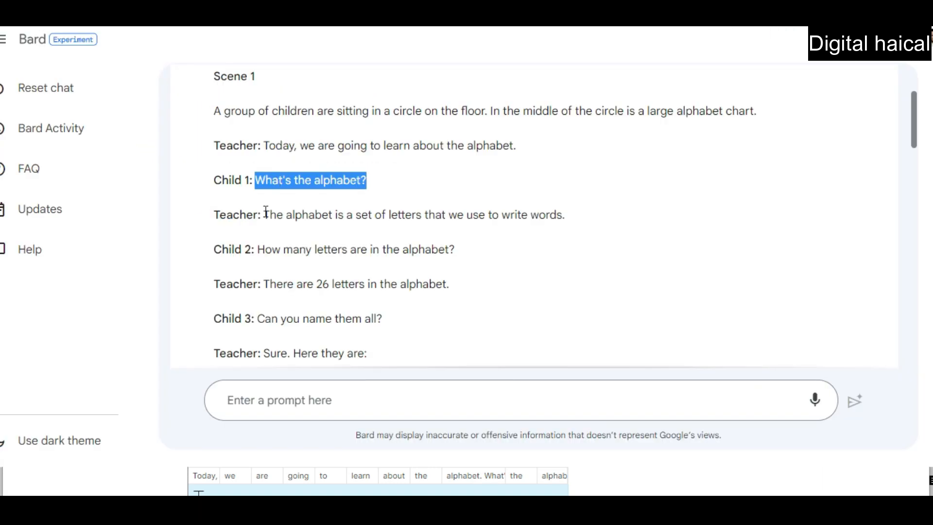
left_click_drag(264, 214, 598, 212)
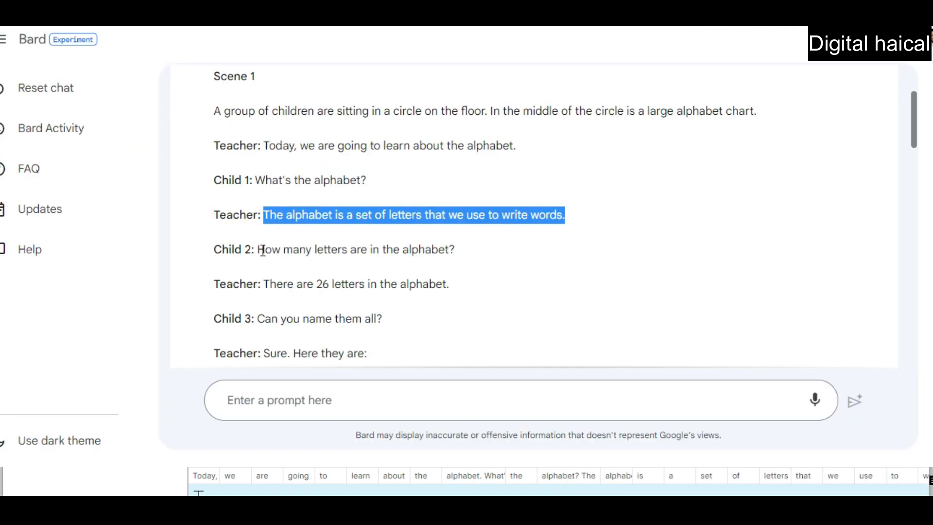
Copy the script lines from "How many letters are in the alphabet?" through "Wow! That's a lot of letters." into the composition.
left_click_drag(258, 250, 484, 232)
key("ctrl+c")
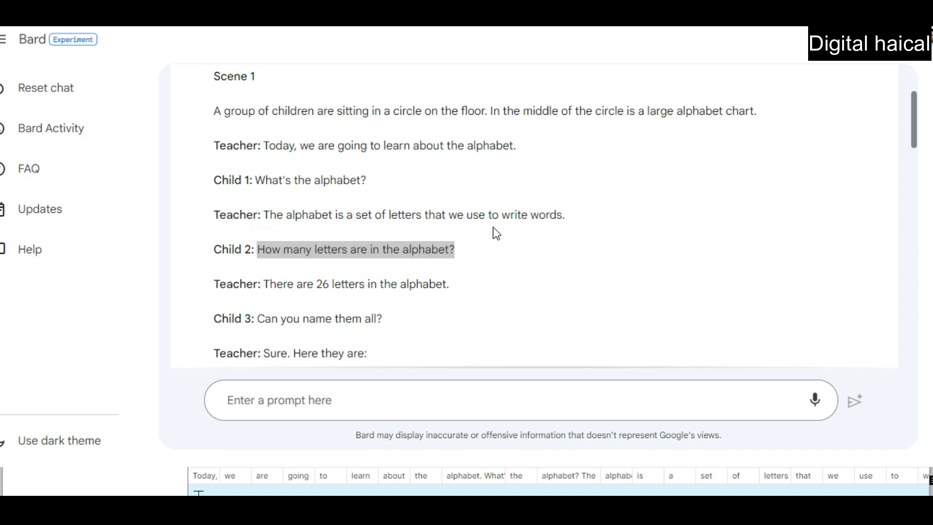
left_click_drag(264, 244, 450, 235)
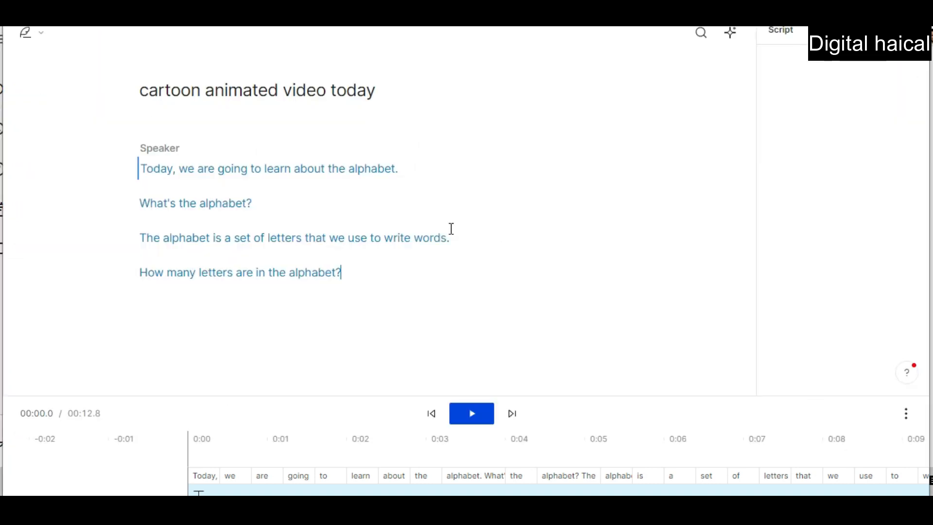
key("Return")
key("ctrl+v")
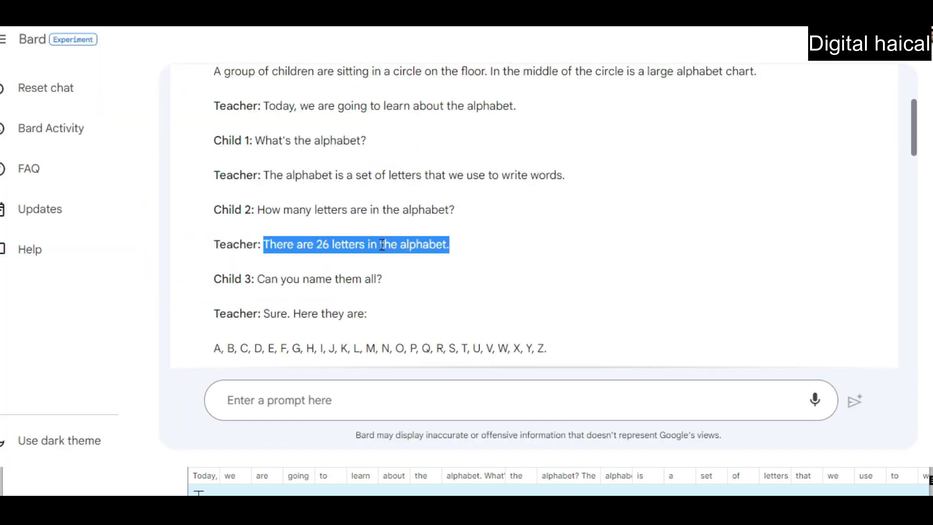
left_click_drag(257, 279, 399, 291)
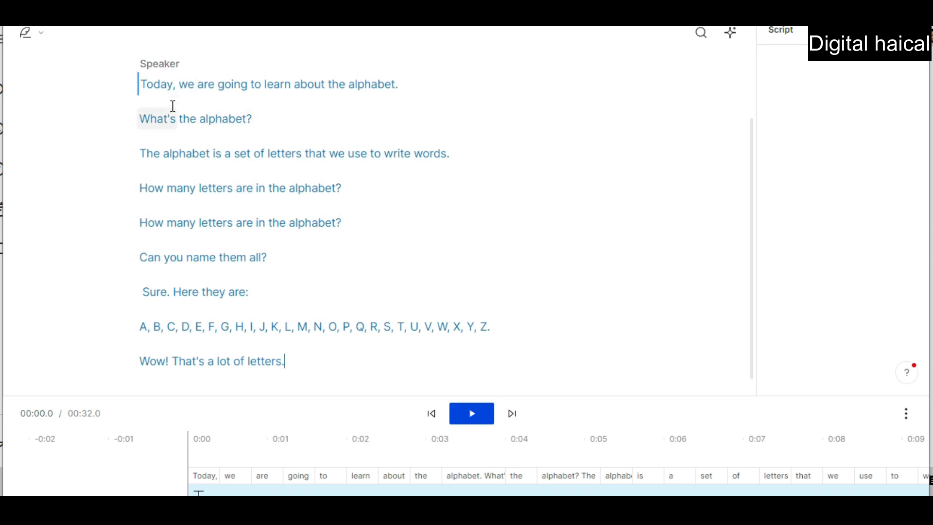
Preview the stock voices Carla and Emily, and assign Emily to the first line.
left_click(162, 62)
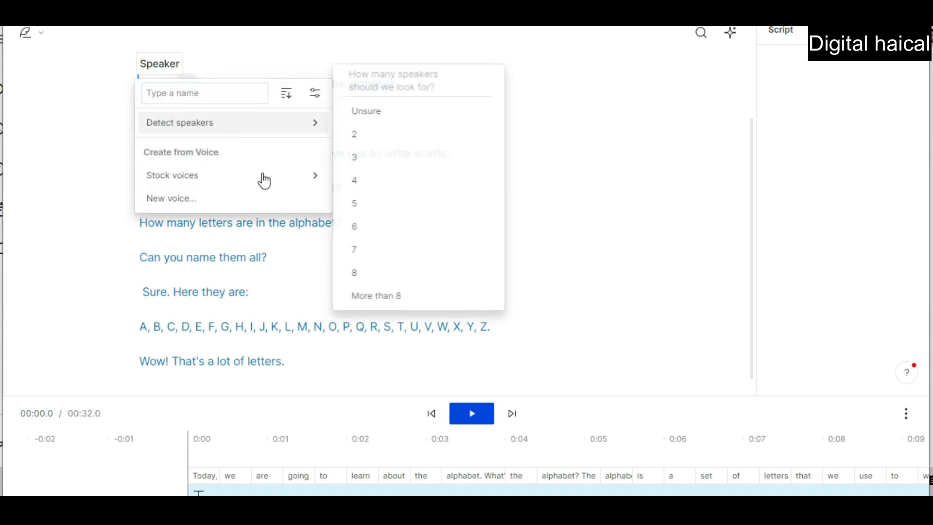
left_click(277, 176)
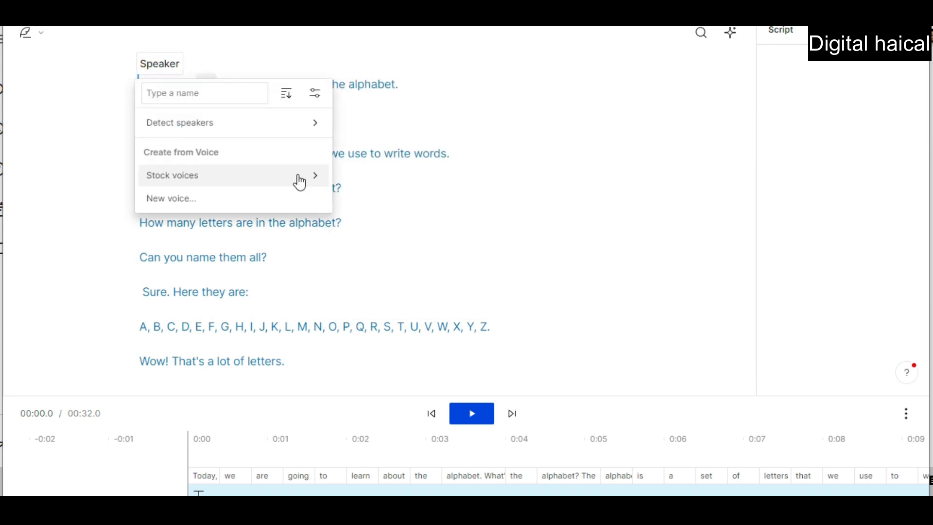
mouse_move(301, 182)
left_click(492, 251)
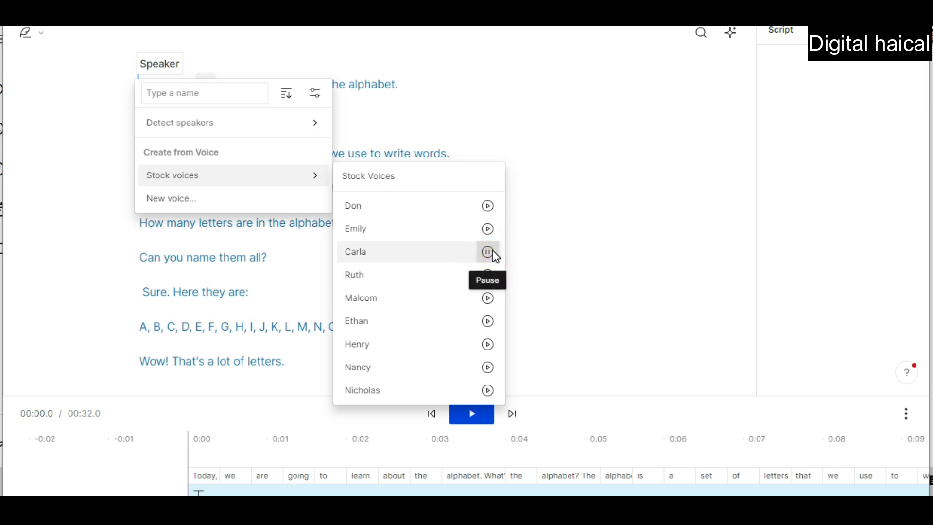
left_click(488, 230)
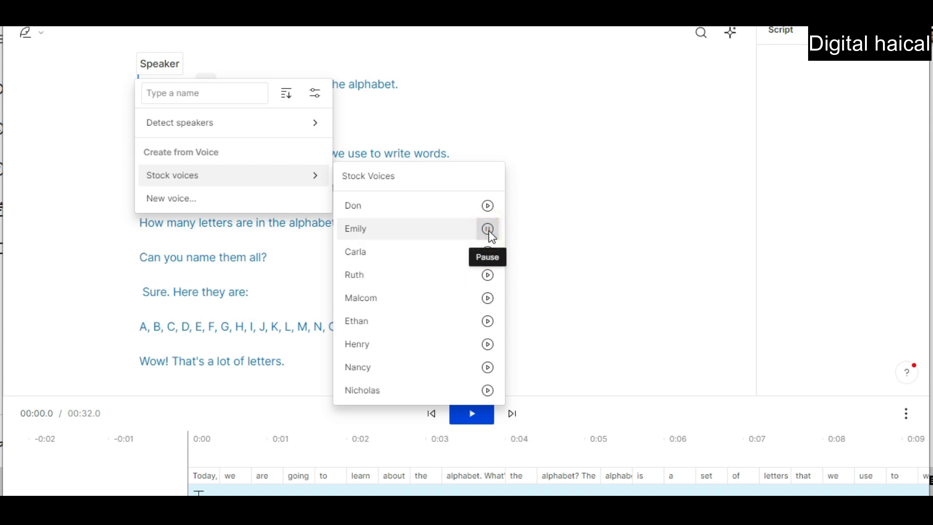
left_click(410, 238)
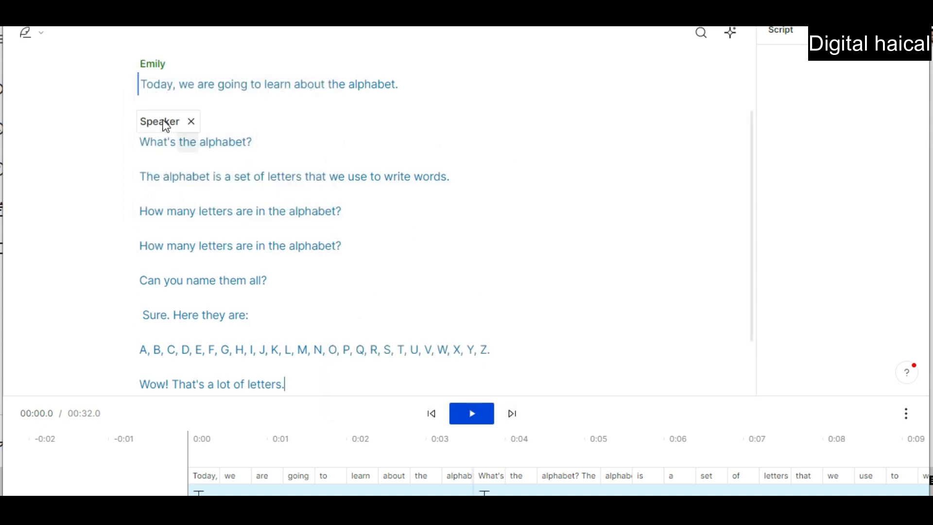
Assign the Henry stock voice to "What's the alphabet?" and open the speaker choices for the following line.
left_click(161, 120)
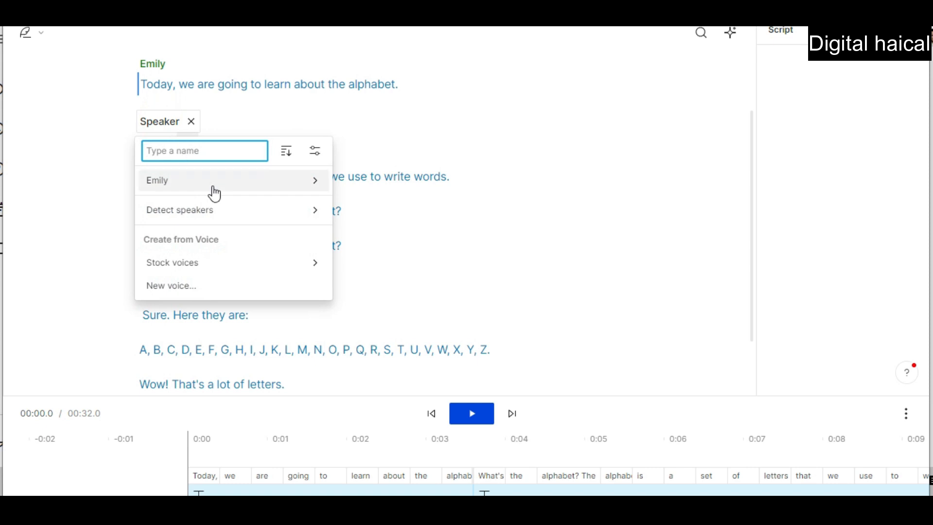
mouse_move(305, 213)
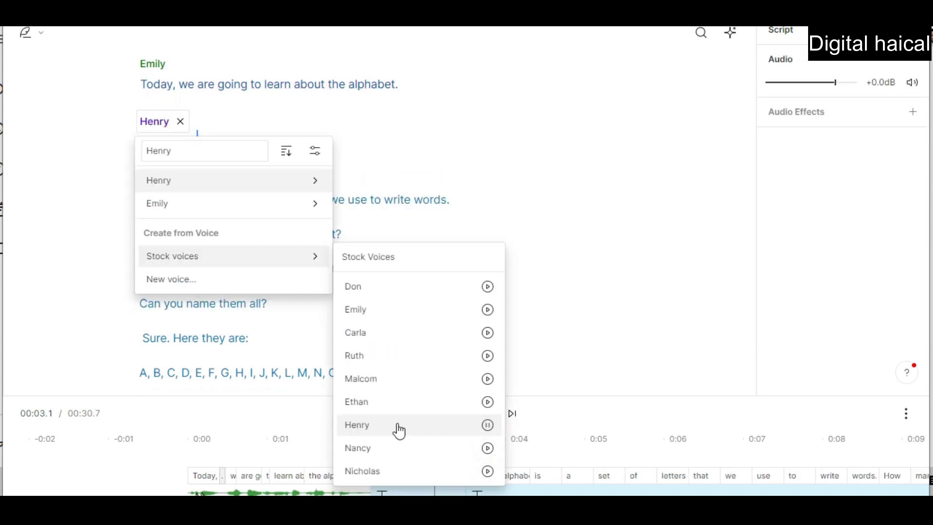
left_click(398, 430)
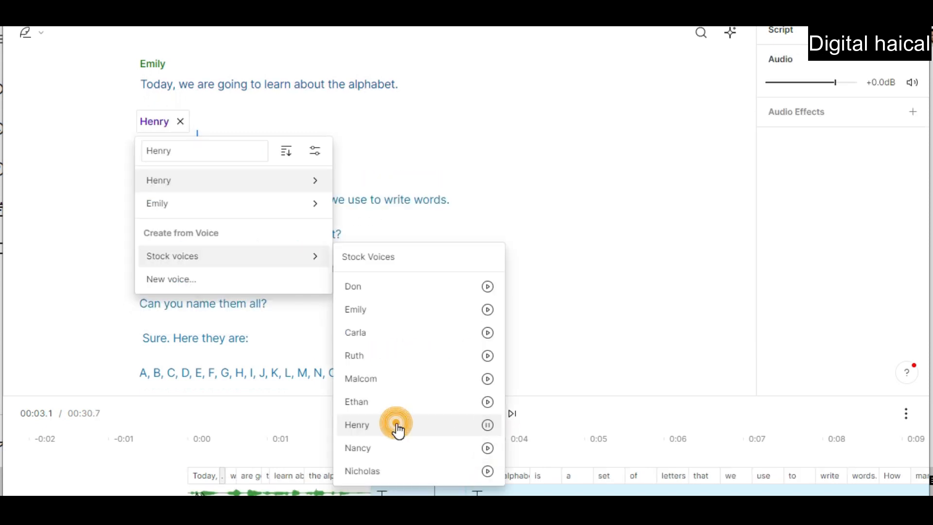
scroll(157, 248, "up", 2)
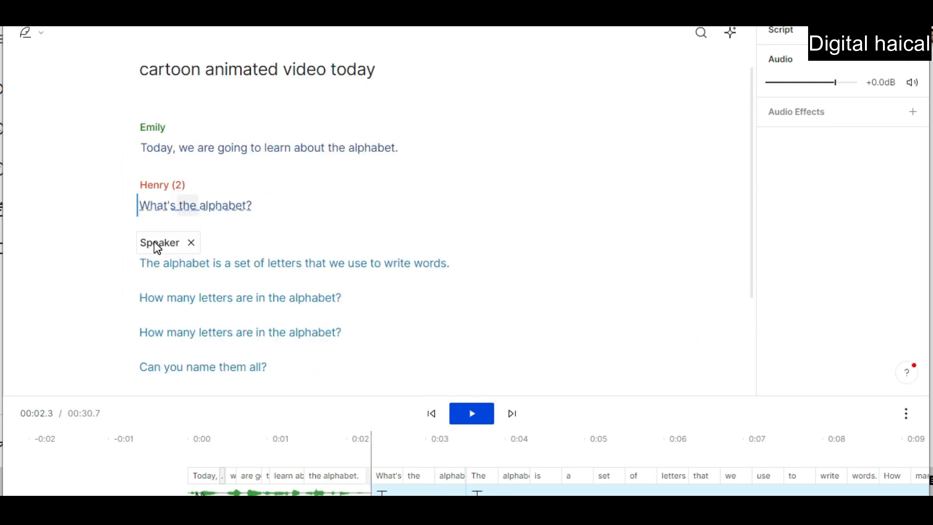
left_click(158, 248)
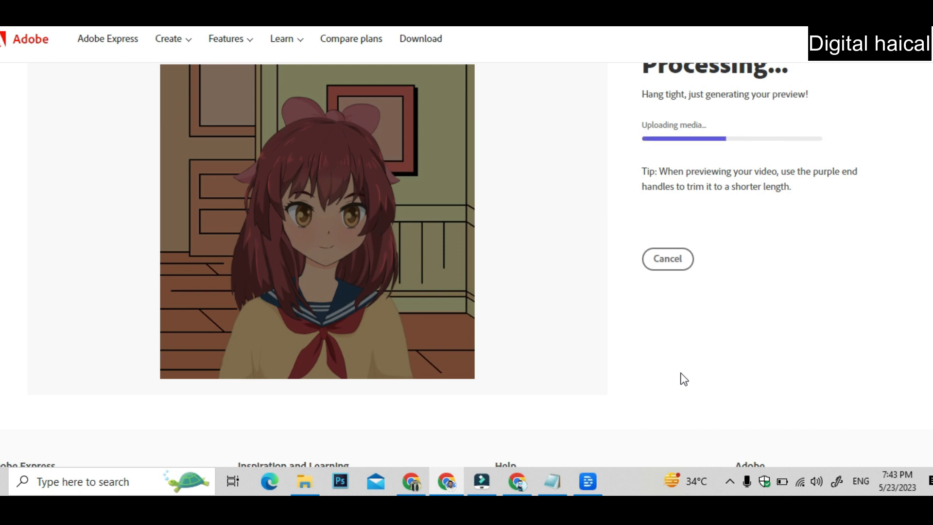
Preview the red-haired girl's generated animation in Adobe Express.
scroll(723, 339, "up", 1)
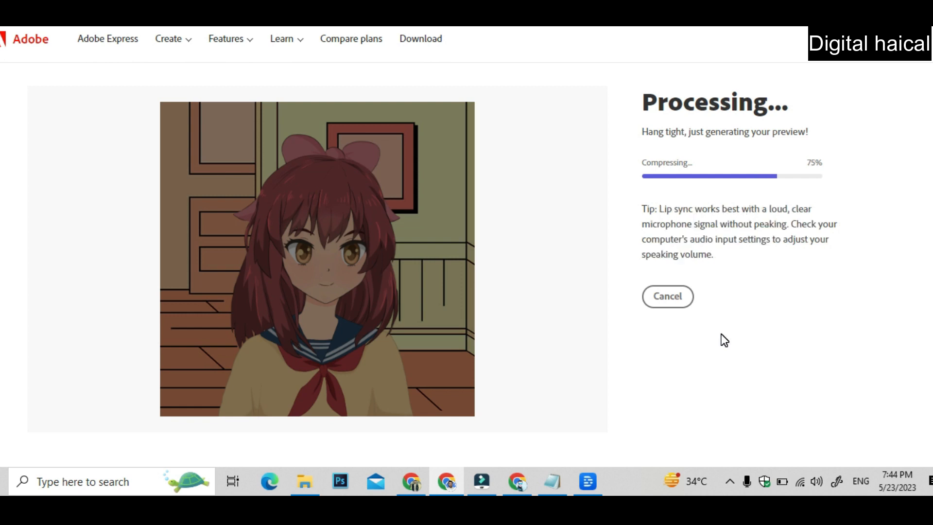
left_click(330, 249)
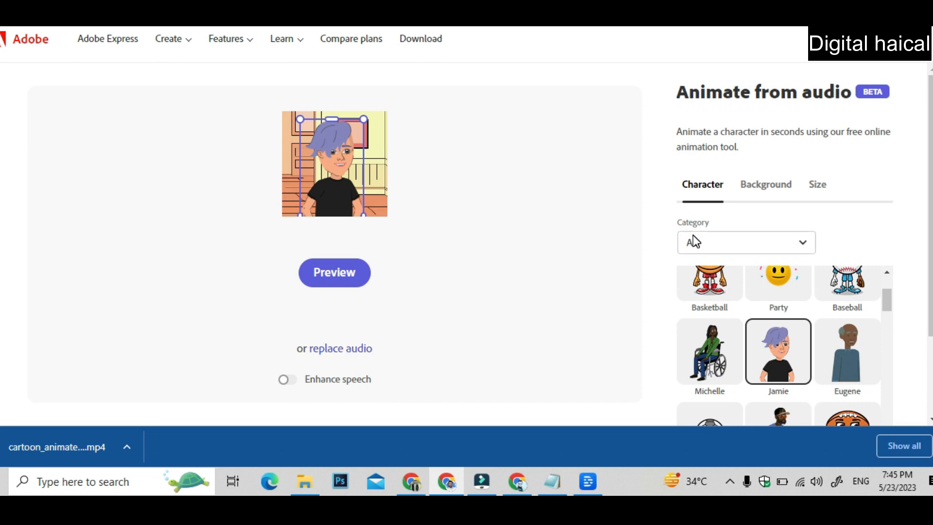
Replace the Jamie character's audio with the file "cartoon animated video today.m4a".
left_click(334, 350)
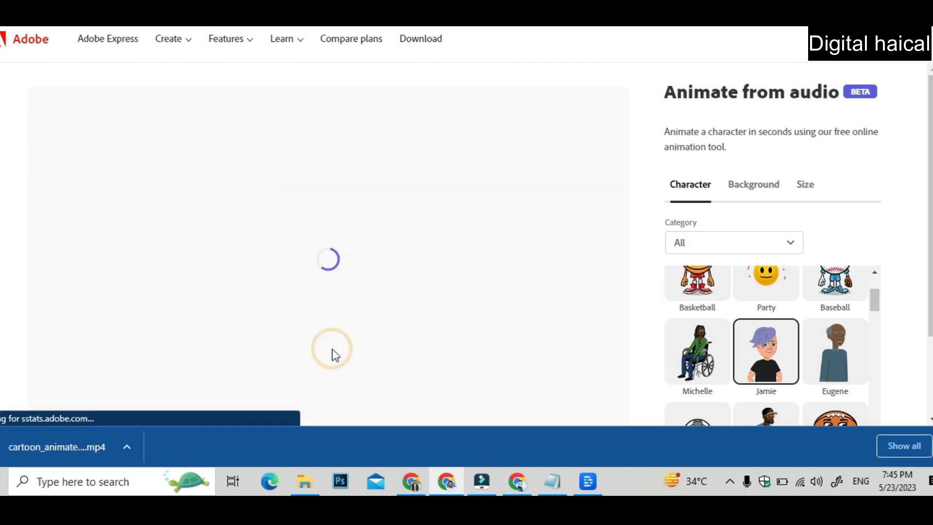
left_click(334, 350)
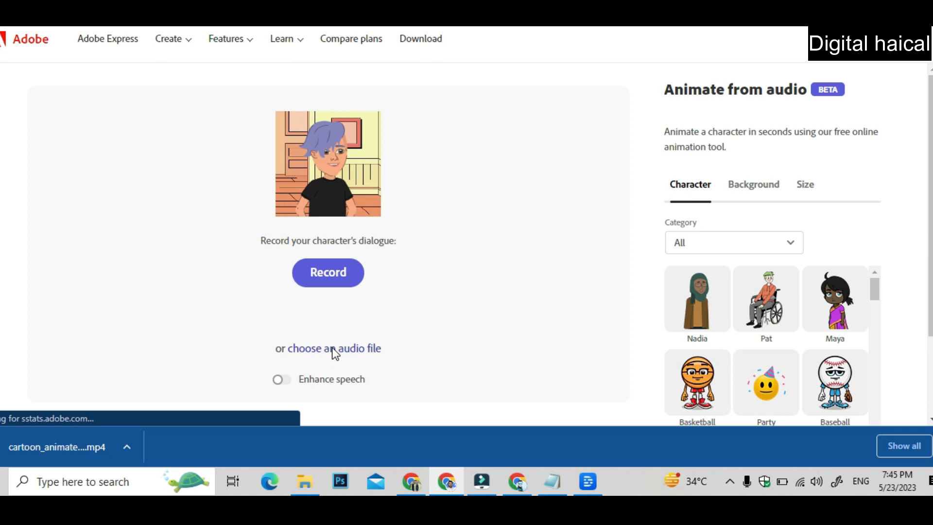
left_click(143, 83)
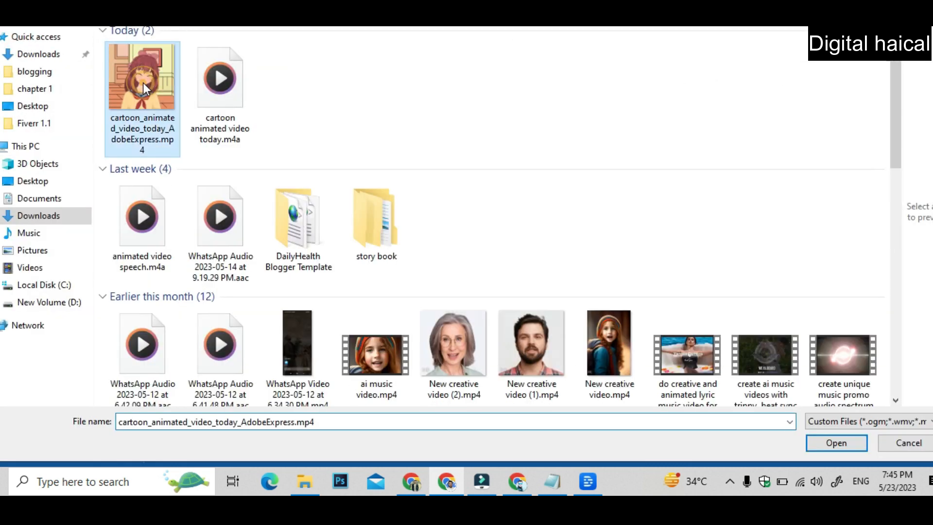
left_click(235, 89)
left_click(815, 441)
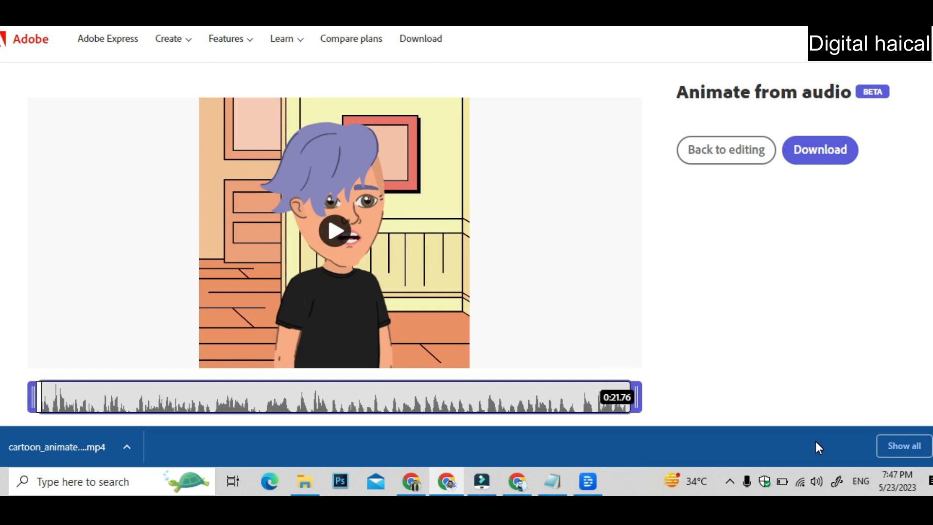
Play the generated Jamie animation and download it.
left_click(334, 232)
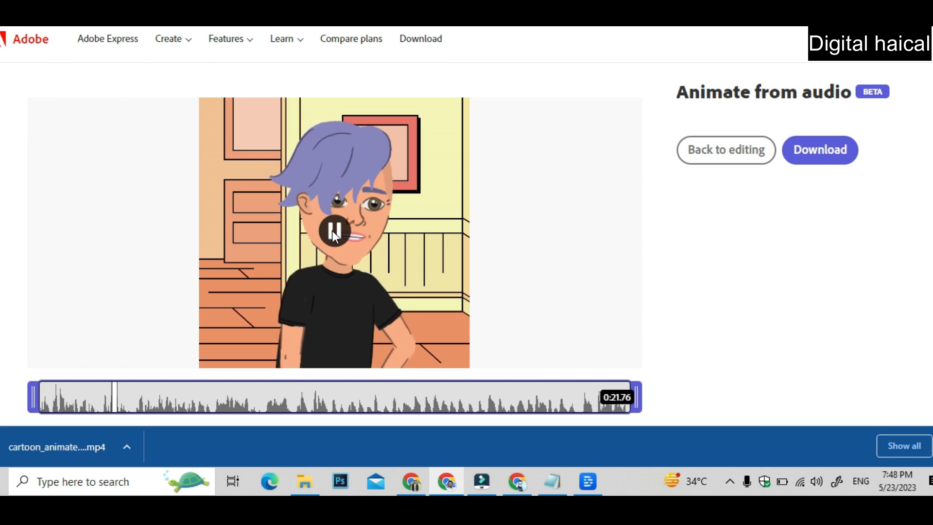
left_click(821, 157)
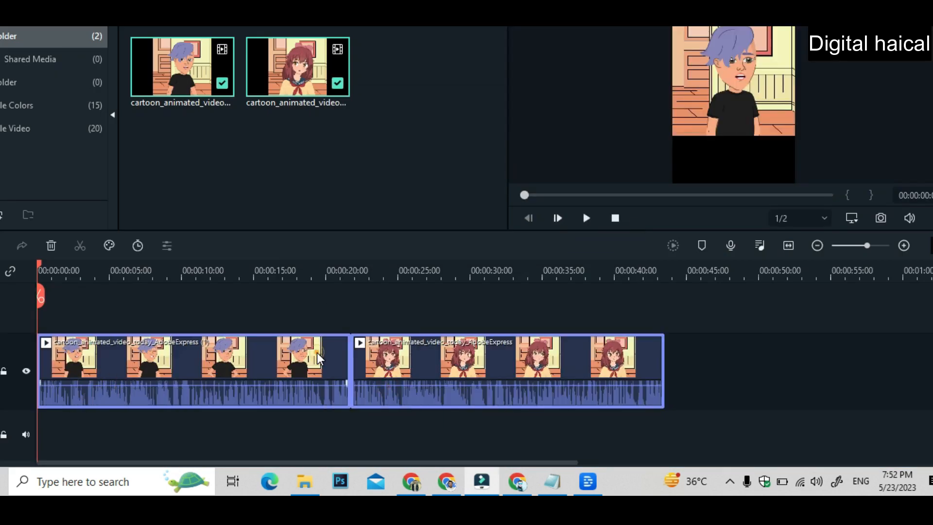
In Filmora, place the boy's clip after the girl's clip and split the girl's clip at about 2 seconds.
left_click_drag(318, 358, 904, 384)
key("space")
left_click(43, 271)
left_click_drag(41, 271, 43, 269)
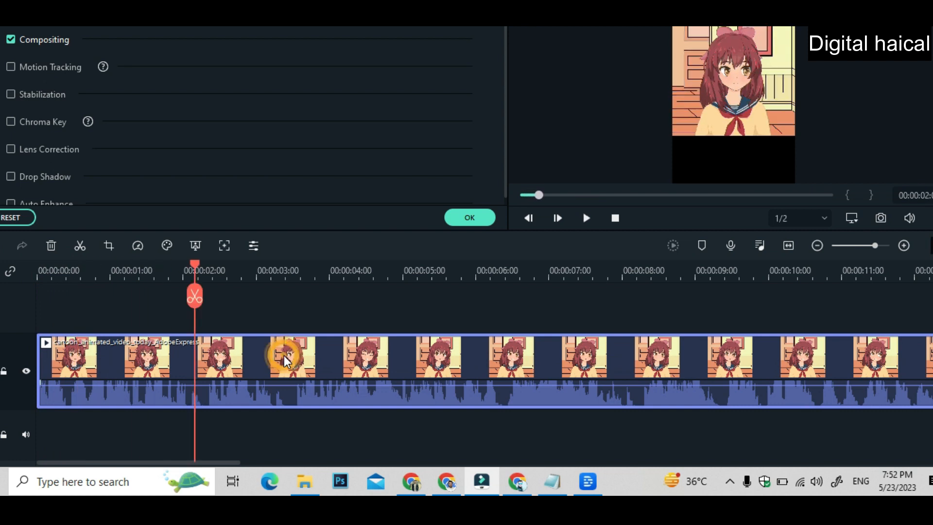
key("ctrl+b")
Play the beginning of the boy's clip from about 22 seconds to find his line, and select the clip.
left_click_drag(690, 273, 335, 299)
left_click(735, 272)
key("space")
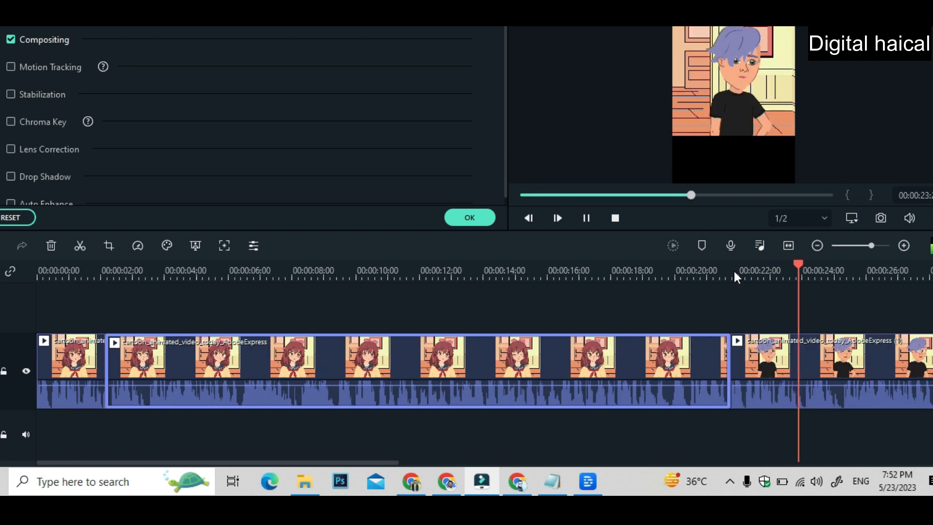
left_click(735, 270)
key("space")
left_click(843, 355)
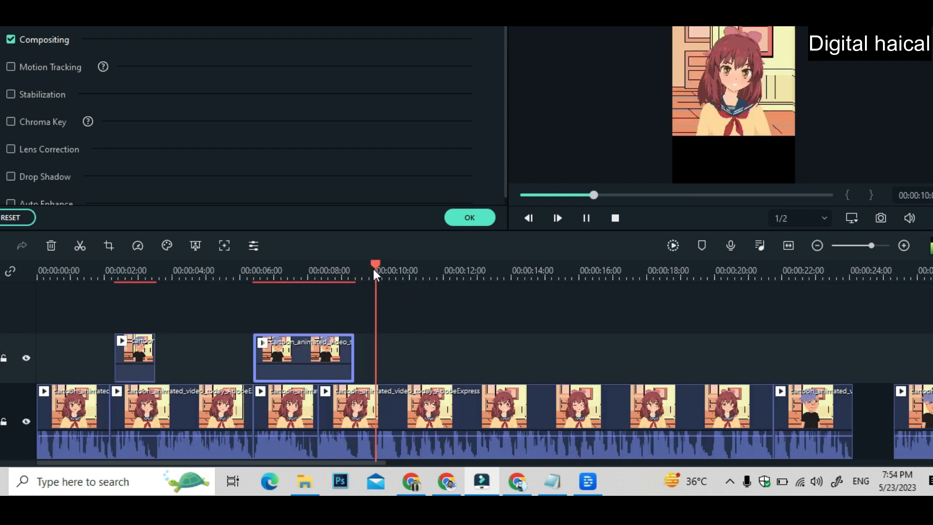
Split the boy's last clip at about 32 seconds and place the remaining part above the girl's long clip from about 11 seconds.
left_click(402, 267)
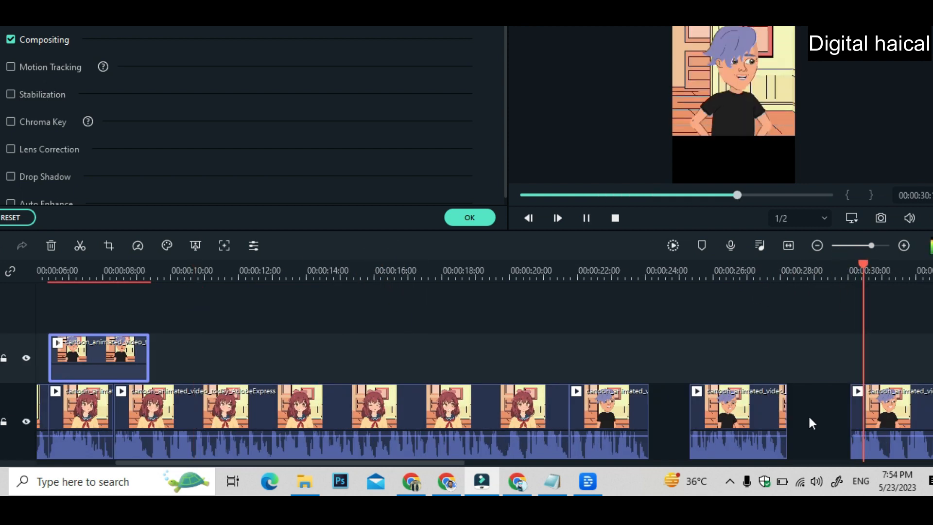
left_click(766, 417)
key("Left")
key("Left")
key("Left")
key("ctrl+b")
key("space")
scroll(818, 418, "right", 3)
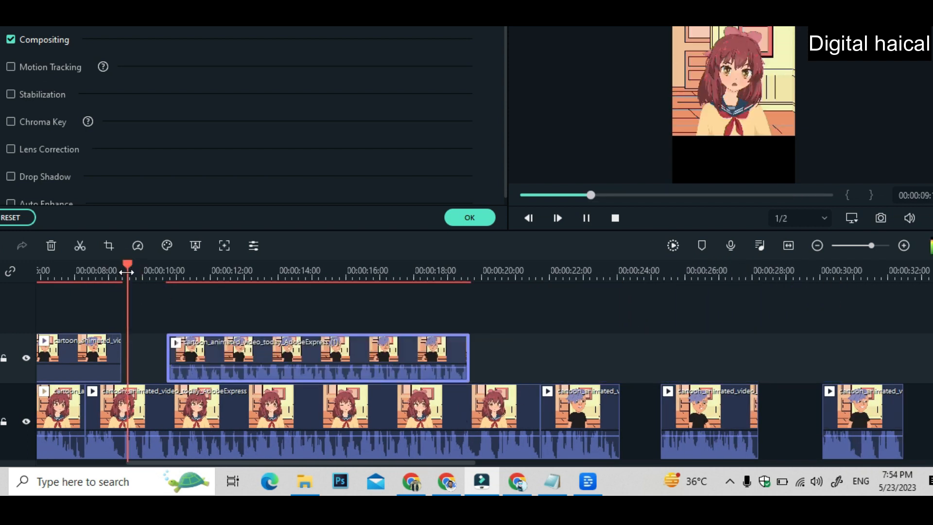
Play the girl's long clip to about 20 seconds and delete all the leftover boy's clips after it on the lower track.
left_click(151, 402)
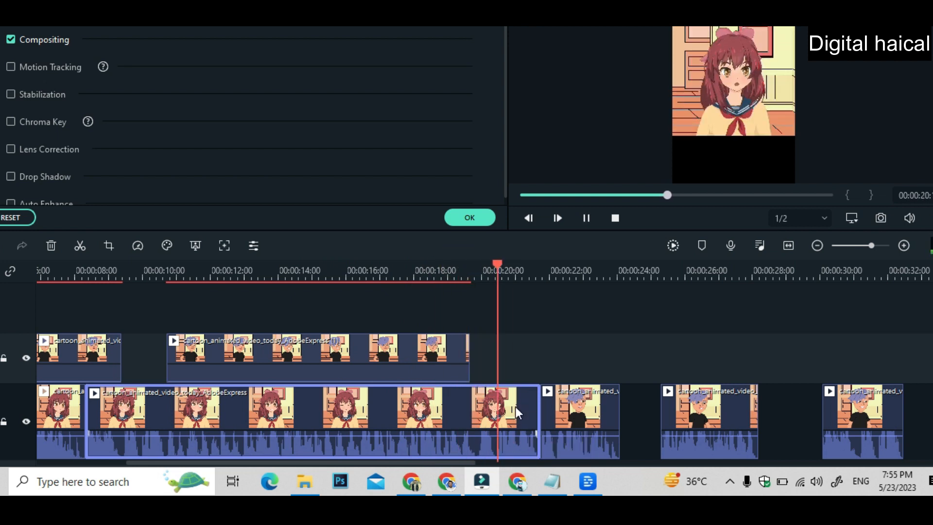
key("space")
left_click(600, 428)
key("Delete")
left_click(605, 425)
key("Delete")
left_click(676, 417)
key("Delete")
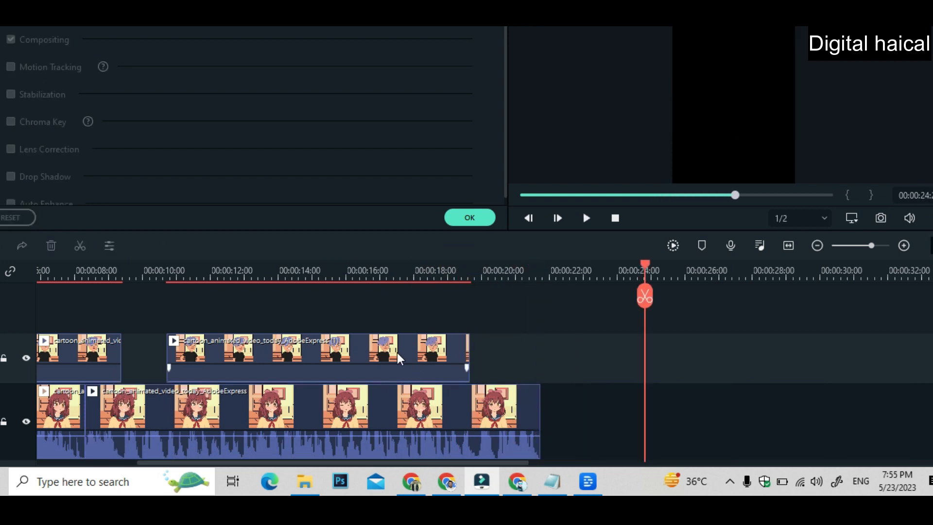
left_click(252, 273)
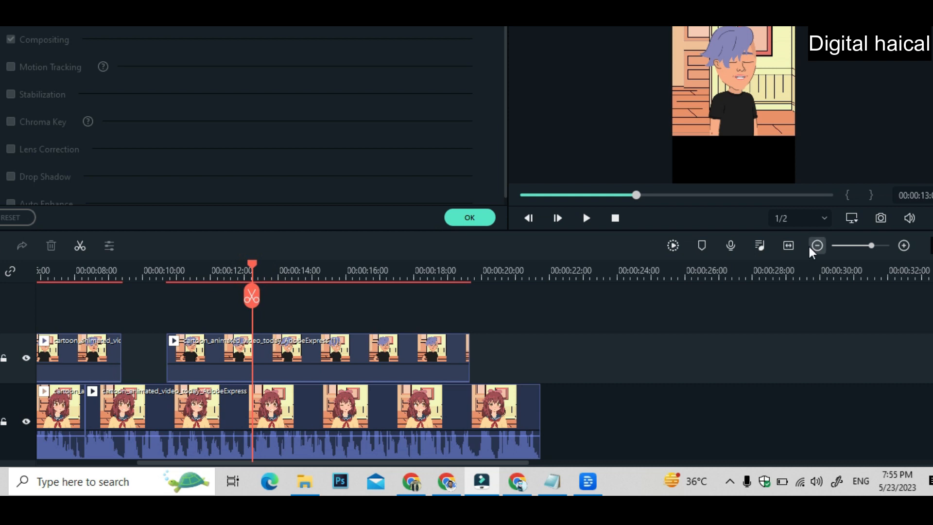
left_click(792, 248)
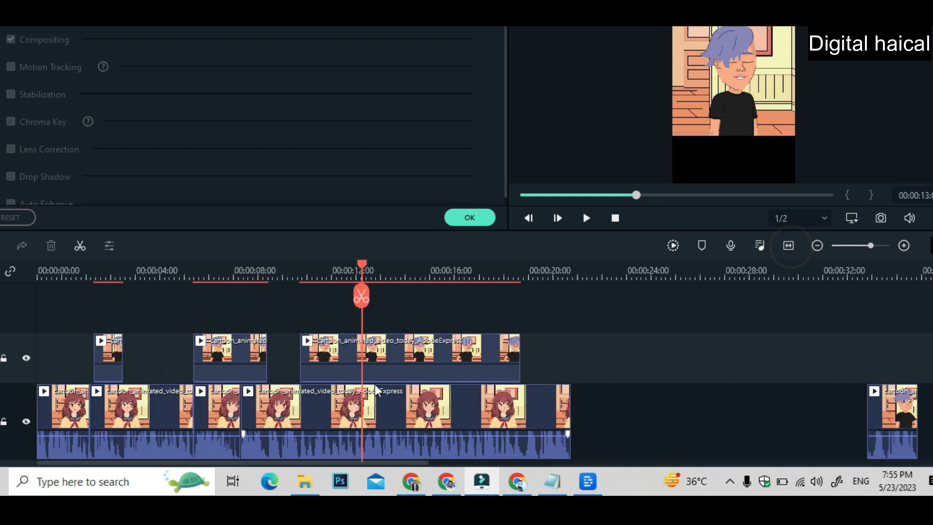
left_click(899, 428)
key("Delete")
Close the clip properties and check the MP4 export settings without exporting the video.
scroll(228, 389, "down", 1)
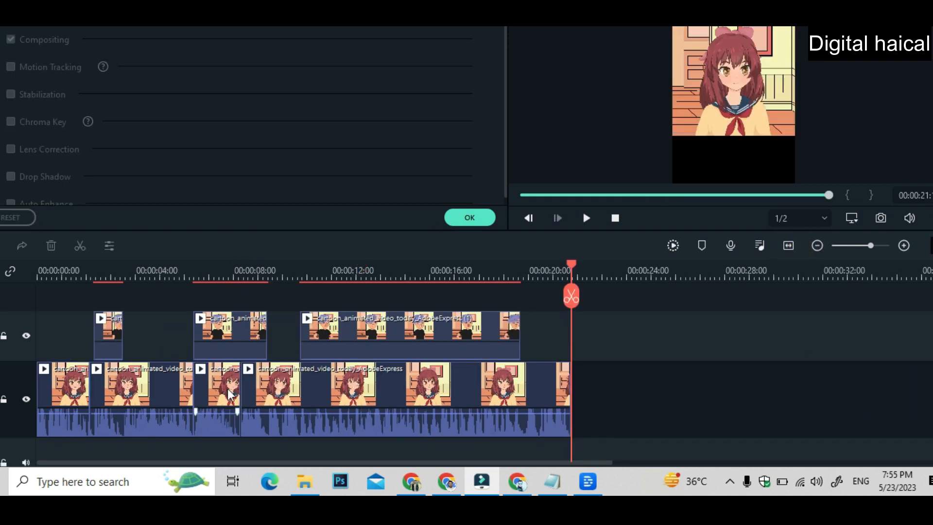
scroll(229, 394, "down", 1)
scroll(228, 394, "up", 2)
left_click(457, 216)
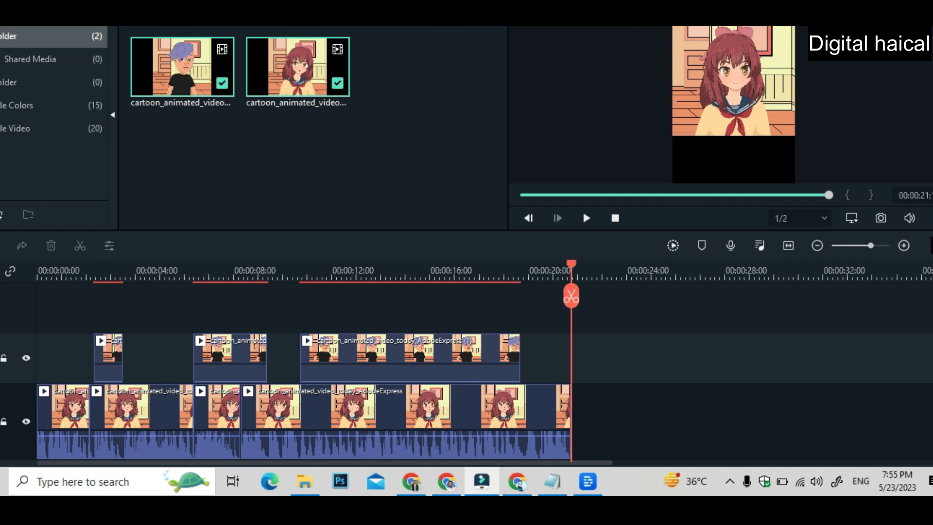
left_click(475, 10)
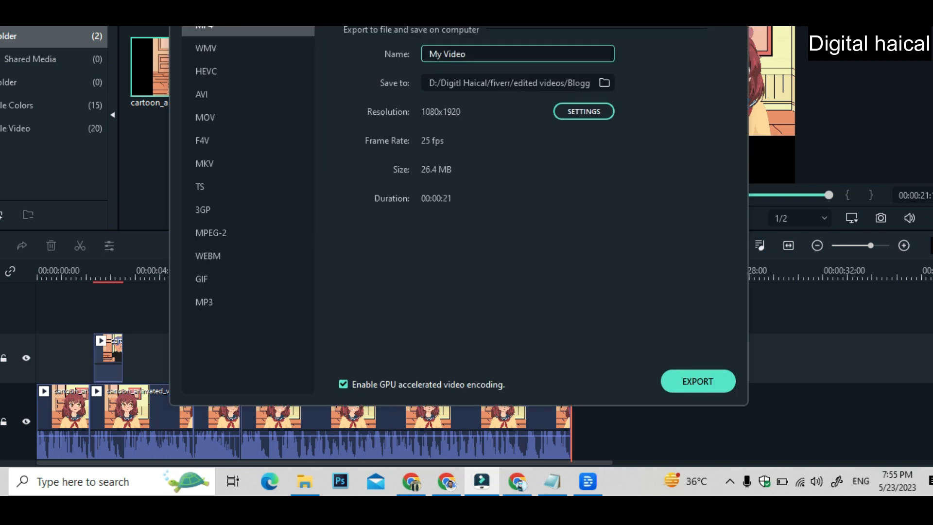
key("Escape")
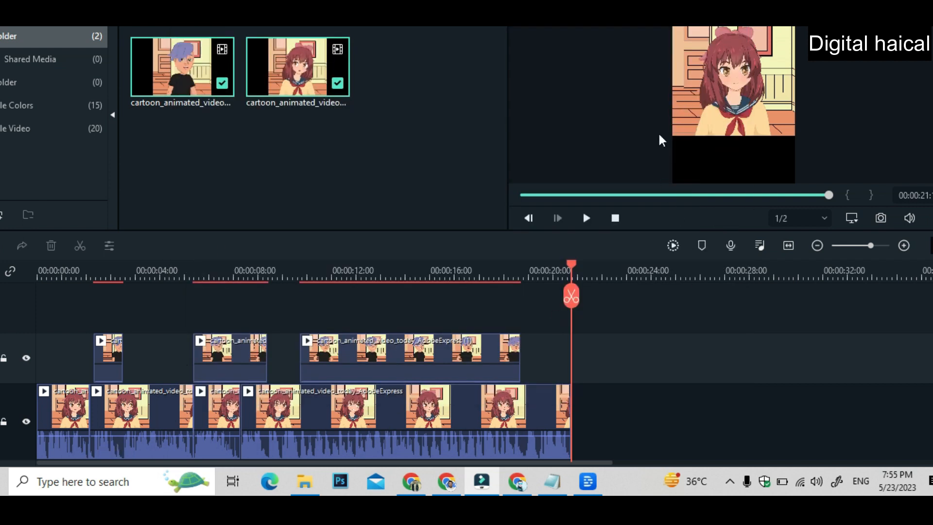
Apply Crop to Fit to the girl's first clip, and enlarge and centre her long last clip to fill the vertical frame.
right_click(73, 430)
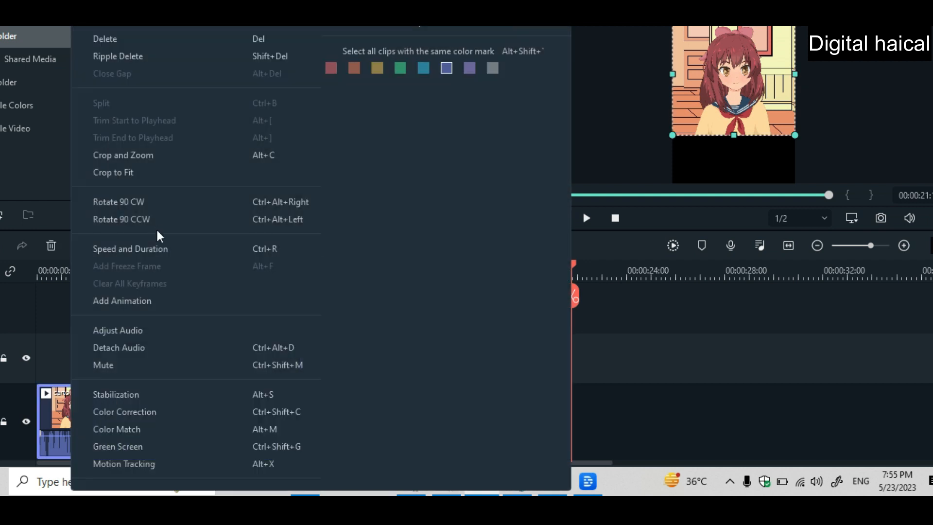
left_click(159, 172)
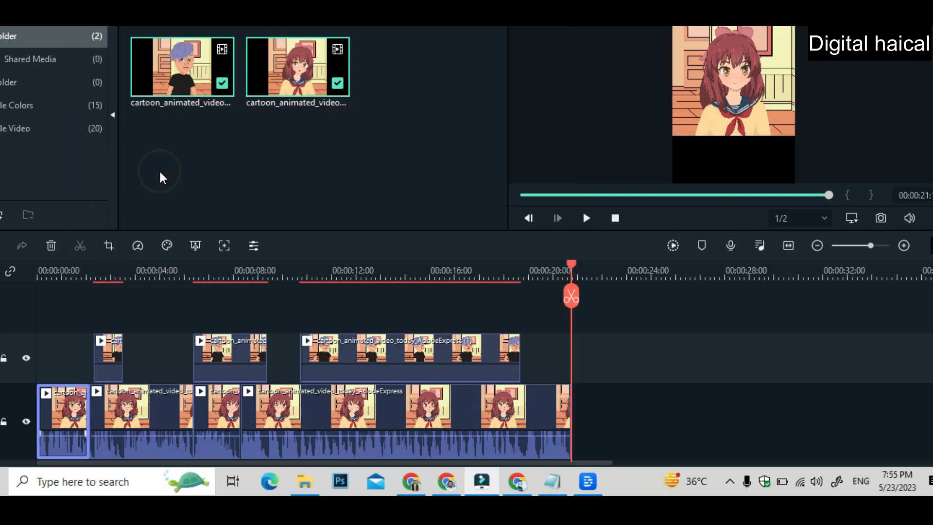
left_click(730, 80)
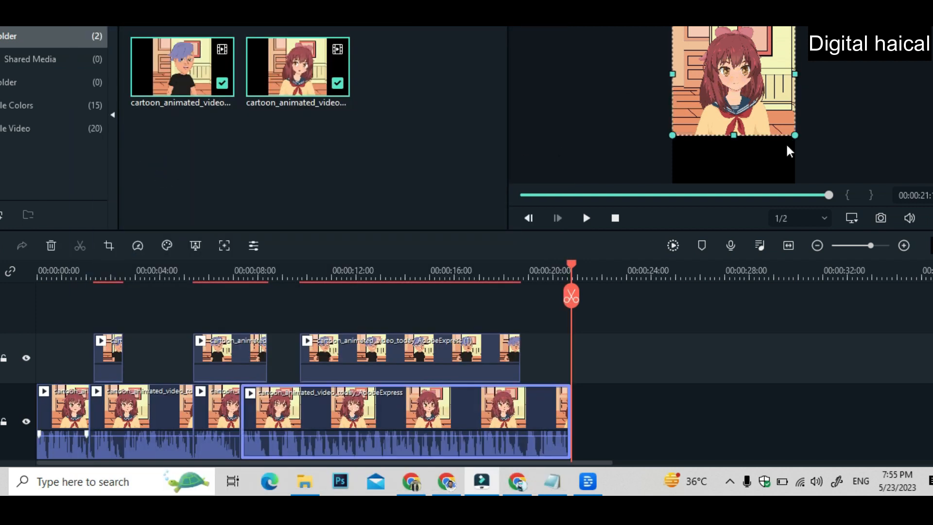
left_click_drag(797, 137, 854, 183)
left_click_drag(759, 125, 730, 109)
left_click_drag(825, 167, 860, 202)
left_click_drag(757, 155, 737, 147)
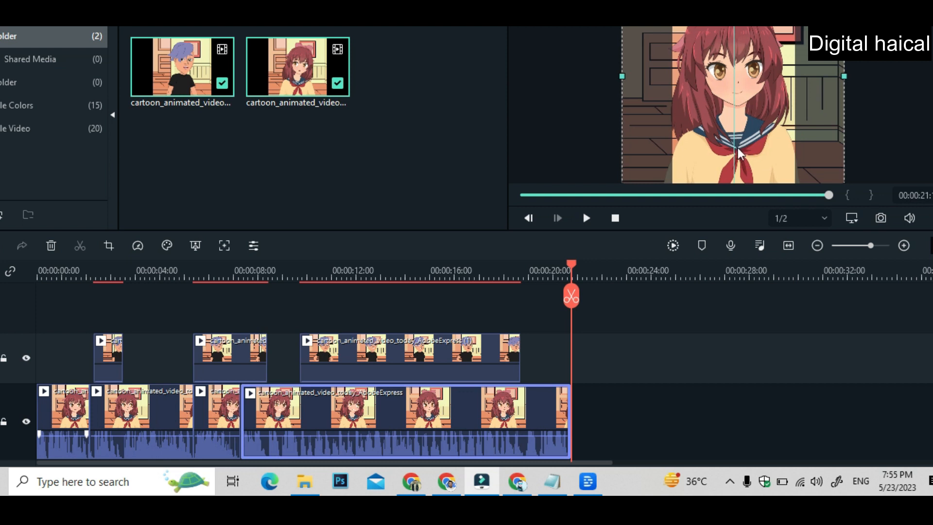
Enlarge and reposition the boy's first clip at about 2 seconds to fill the vertical frame.
left_click(101, 281)
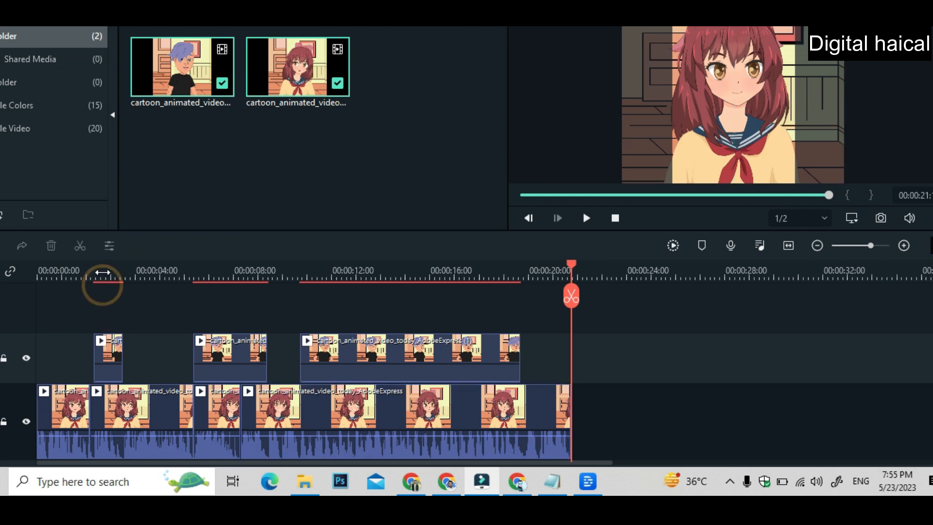
left_click(114, 352)
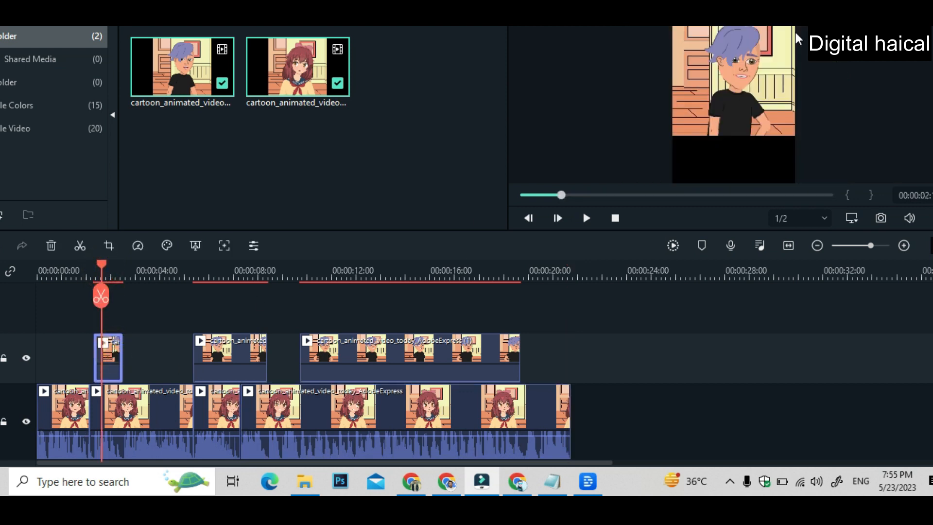
left_click_drag(794, 132, 897, 206)
left_click_drag(758, 159, 704, 127)
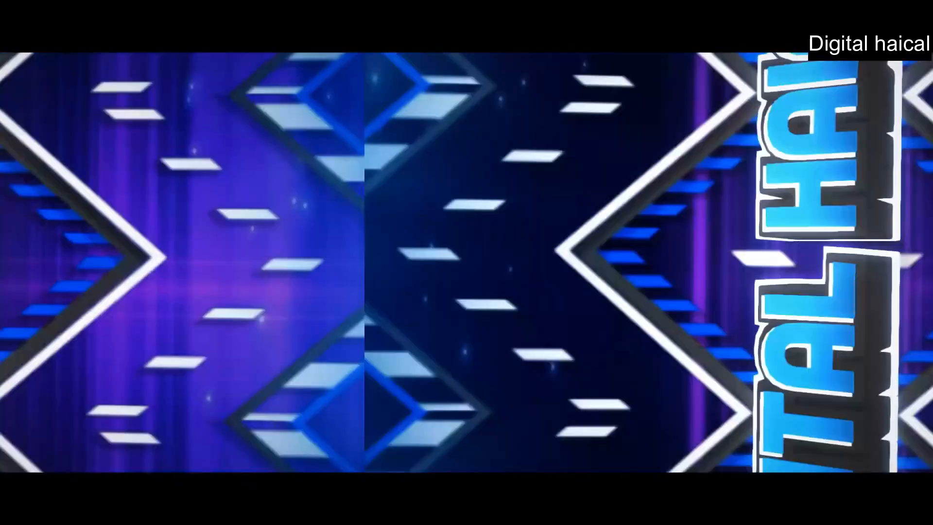